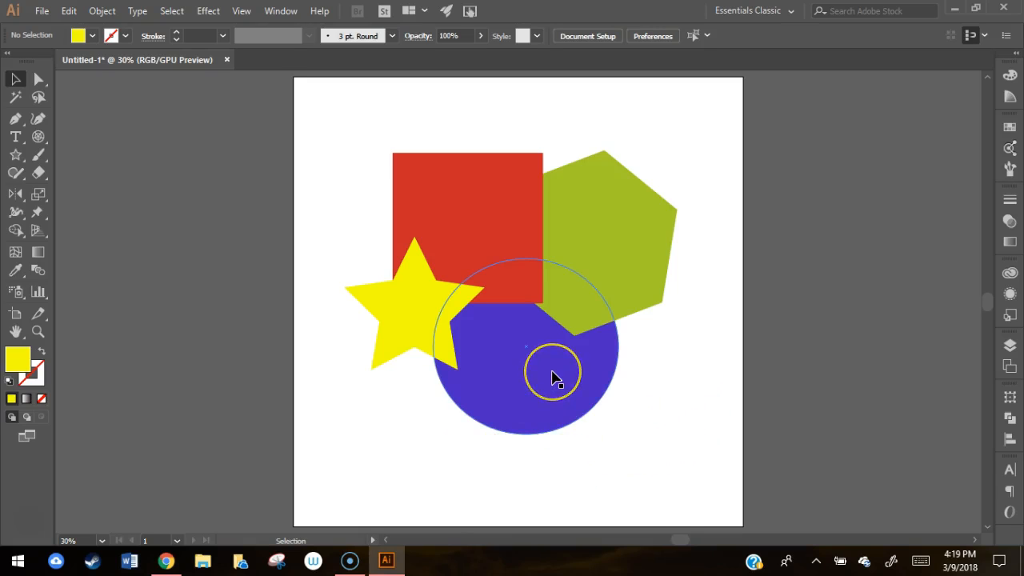
Step: Try moving the blue circle, green polygon and red square apart, and undo all three moves
left_click_drag(552, 376, 495, 450)
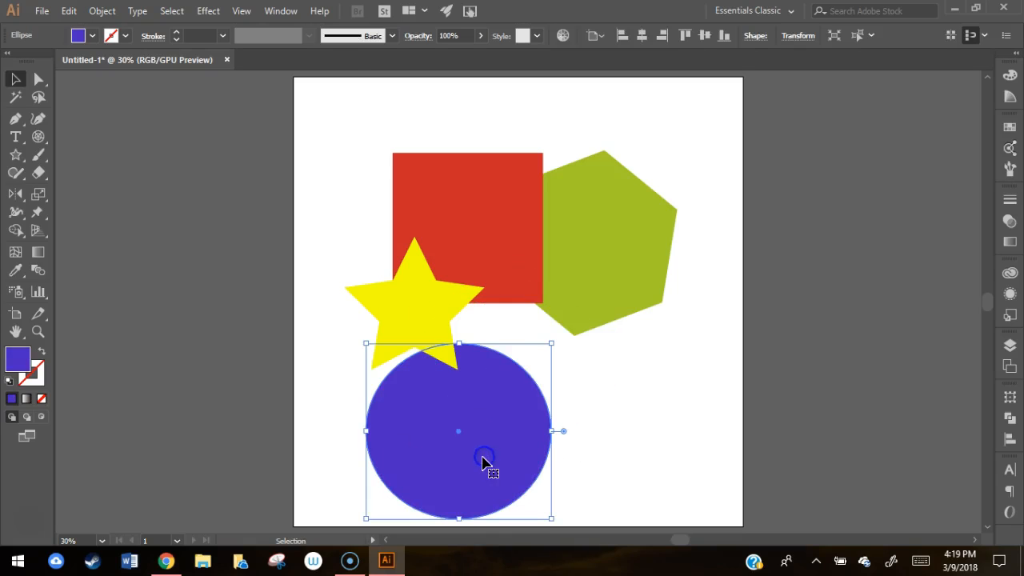
left_click_drag(625, 253, 649, 412)
left_click_drag(467, 198, 378, 107)
key("ctrl+z")
key("ctrl+z")
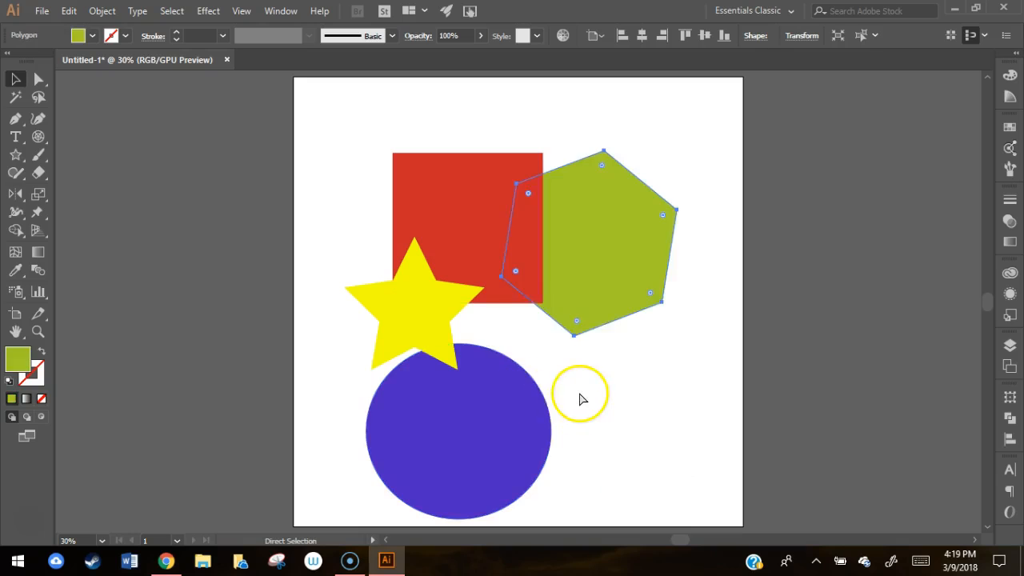
key("ctrl+z")
left_click(677, 447)
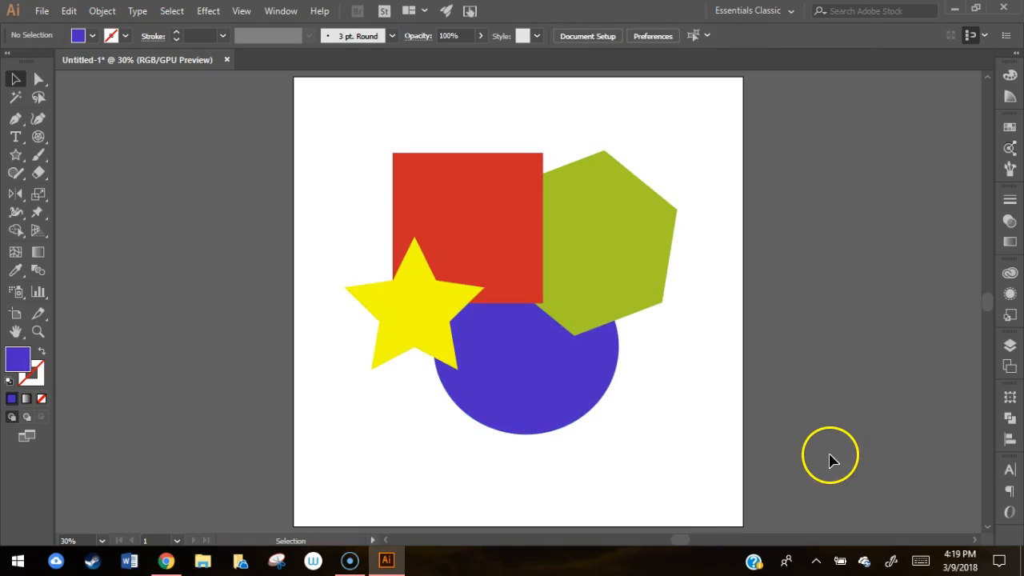
left_click_drag(698, 136, 486, 414)
left_click(451, 480)
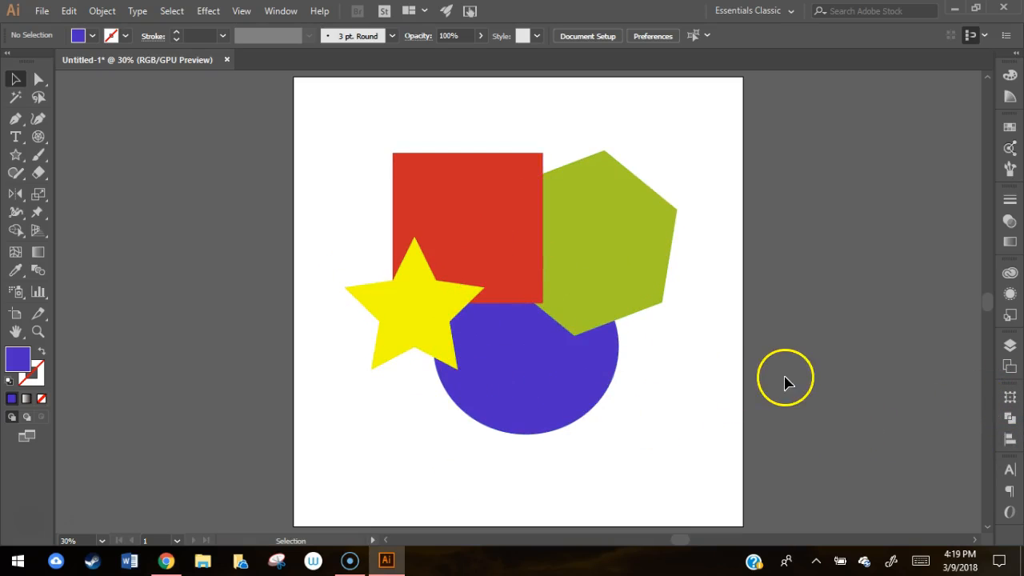
Step: Open the Layers panel to display the document's layers
left_click(1009, 352)
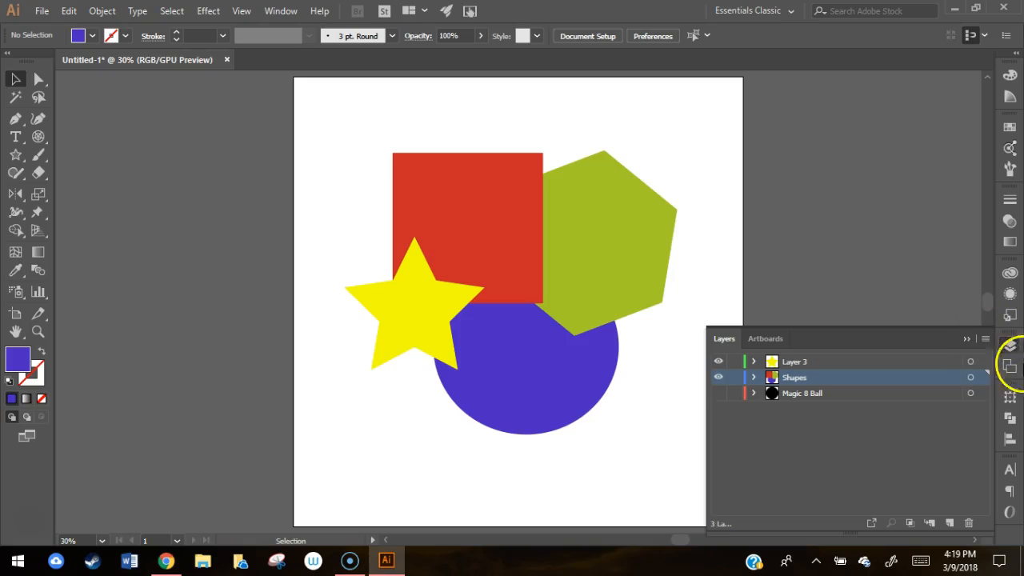
left_click(281, 11)
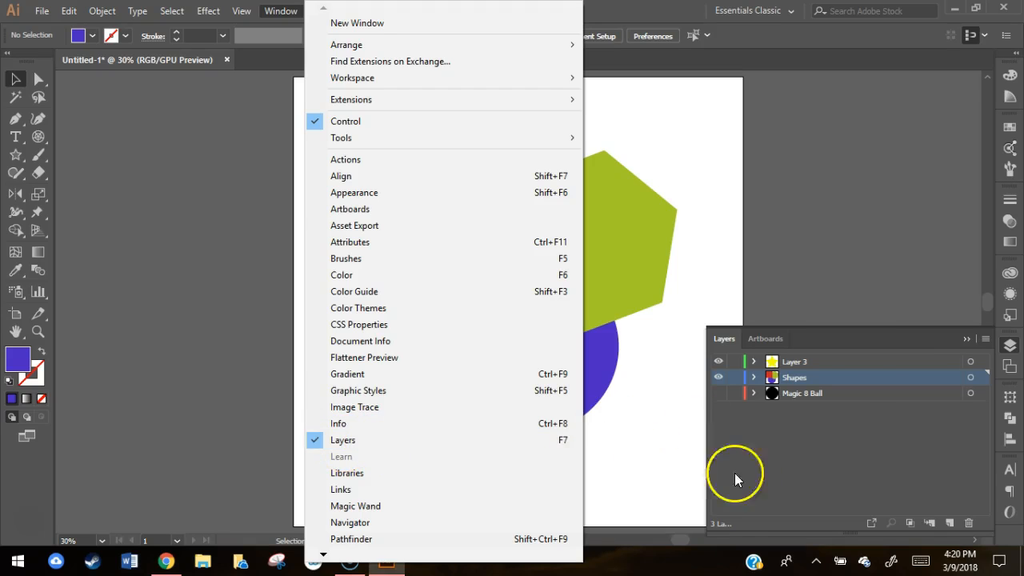
left_click(819, 222)
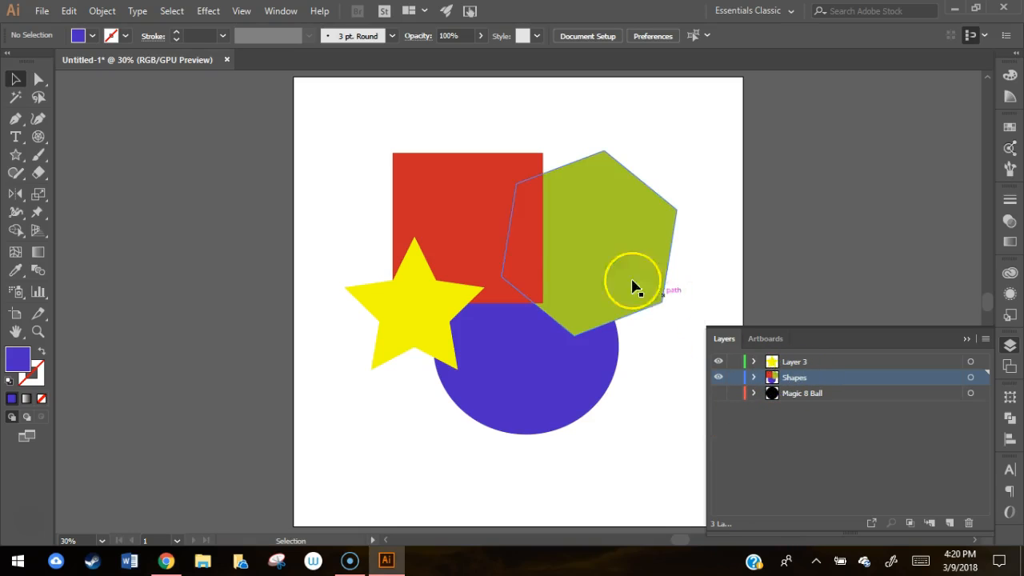
Step: Move the yellow star over the area where the red square, green polygon and blue circle overlap
left_click_drag(432, 319, 561, 307)
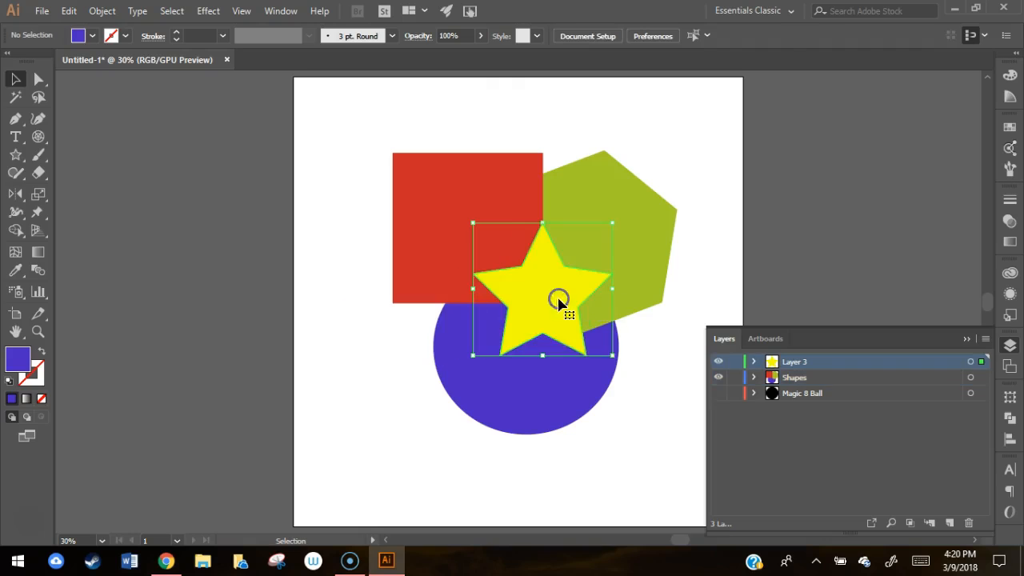
left_click(647, 422)
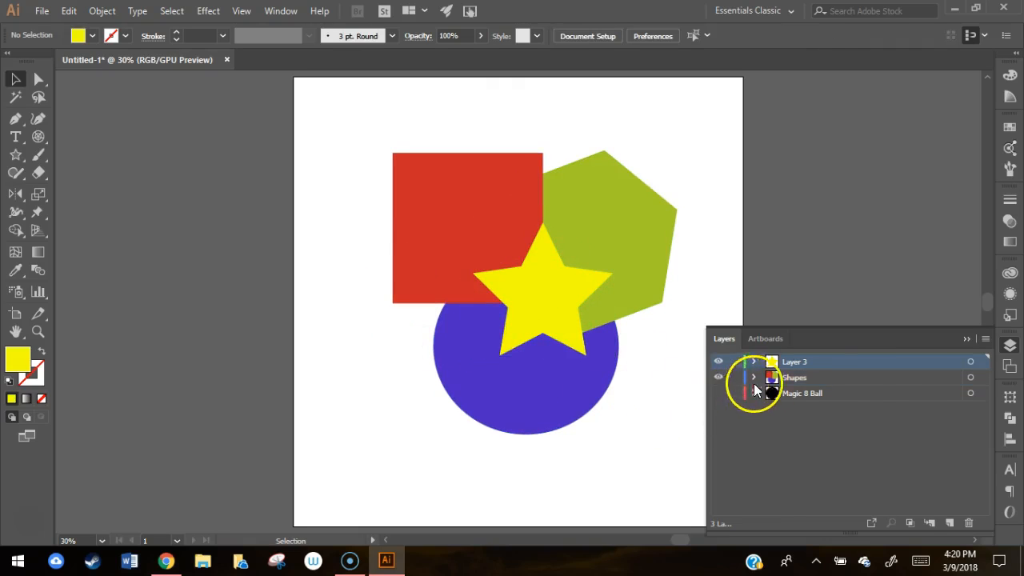
Step: Select all artwork on the Shapes layer, try moving it partly off the artboard, and undo the move
left_click(972, 382)
left_click_drag(570, 400, 305, 379)
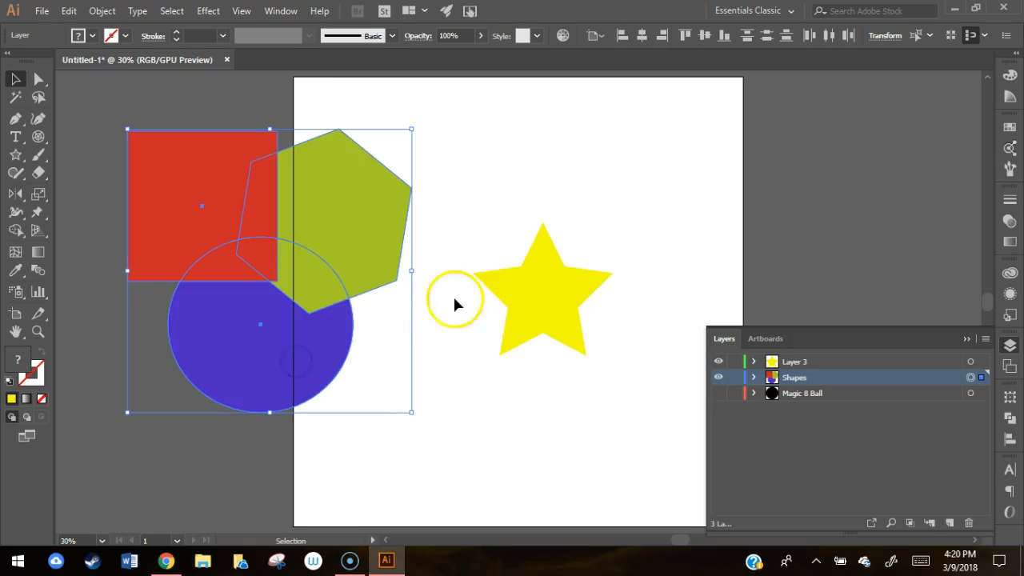
key("ctrl+z")
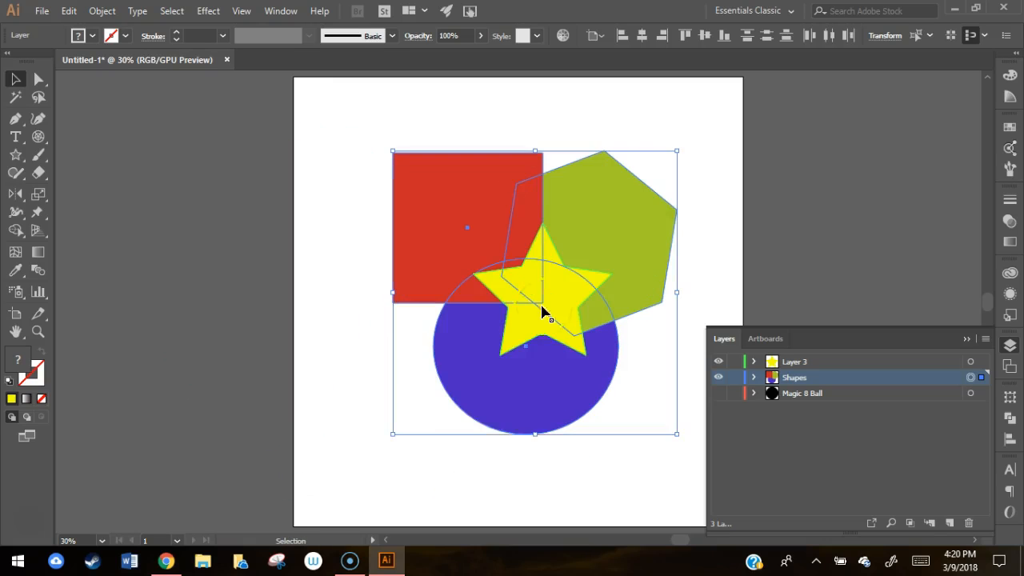
left_click(404, 452)
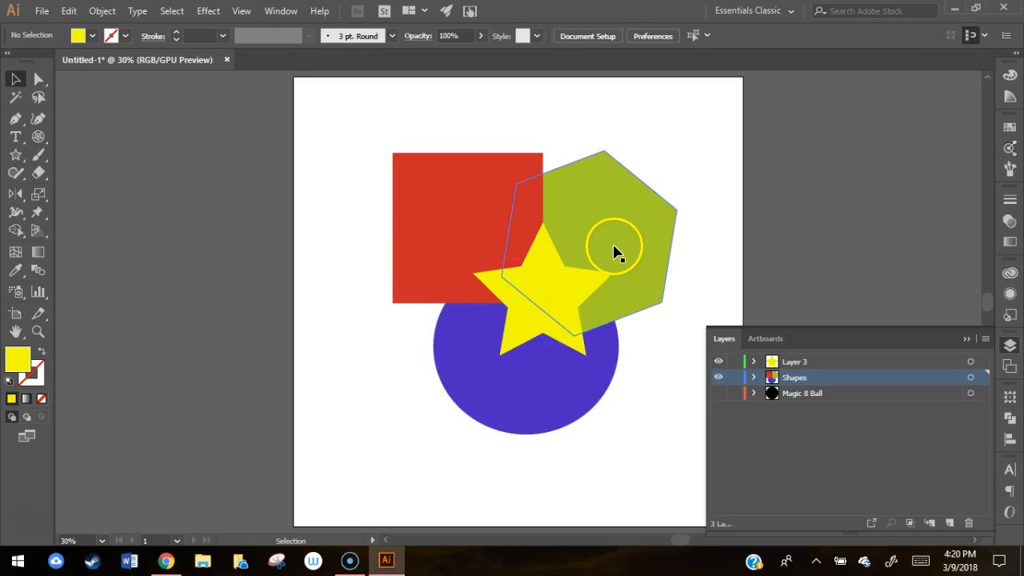
left_click_drag(679, 128, 476, 380)
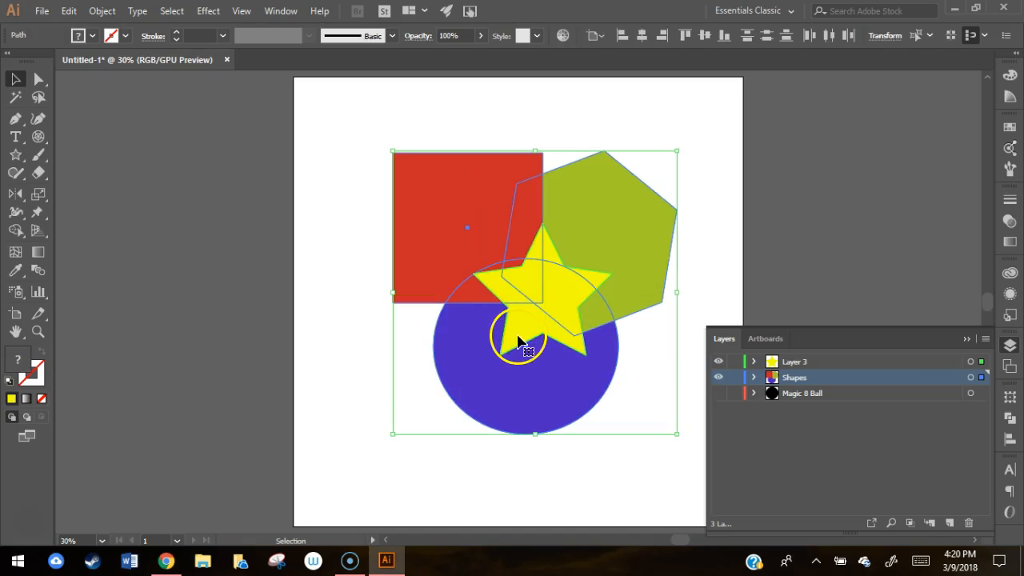
left_click(598, 466)
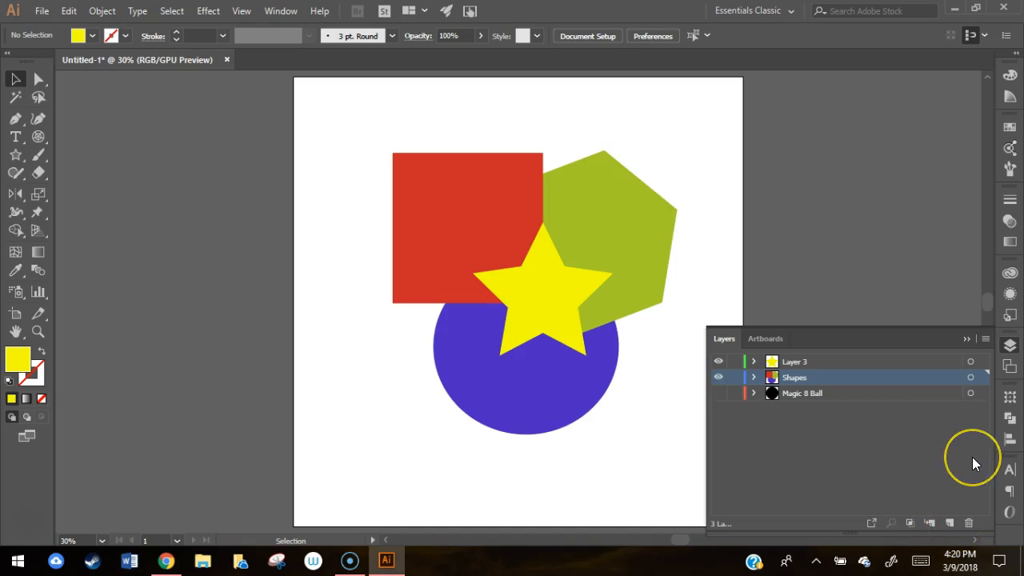
Step: Add a new layer above Shapes and move Layer 3, which holds the star, directly below Shapes
left_click(948, 522)
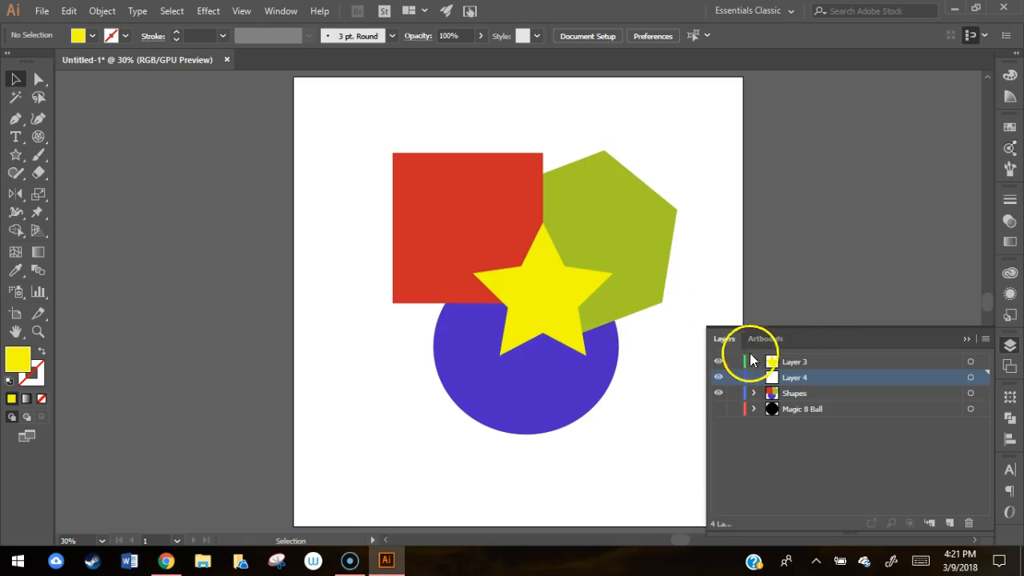
left_click(814, 361, "shift")
left_click_drag(815, 361, 816, 397)
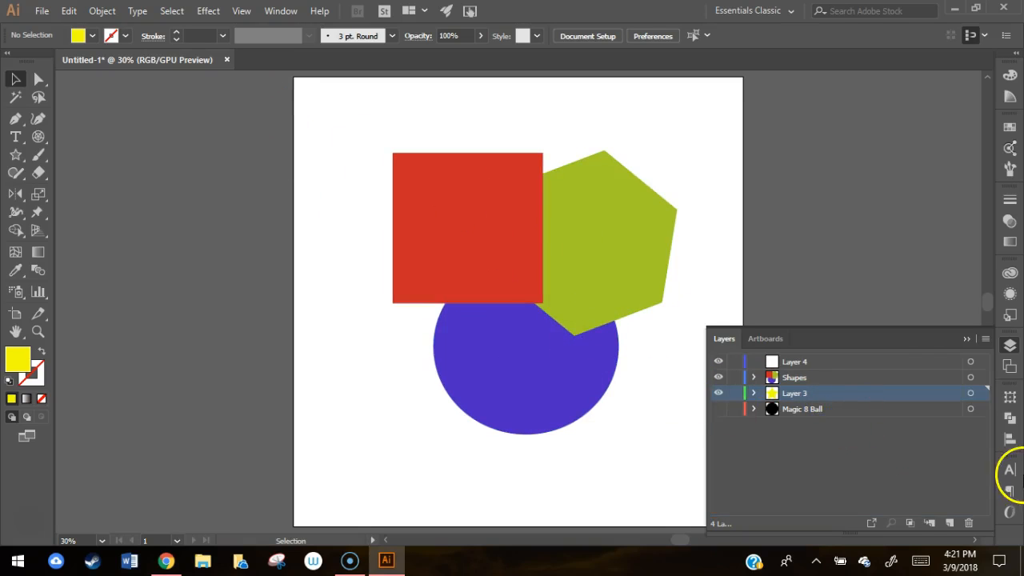
Step: Try moving all artwork of the Shapes layer aside to expose the star beneath, and undo the move
left_click(970, 377)
left_click_drag(592, 232, 410, 239)
key("ctrl+z")
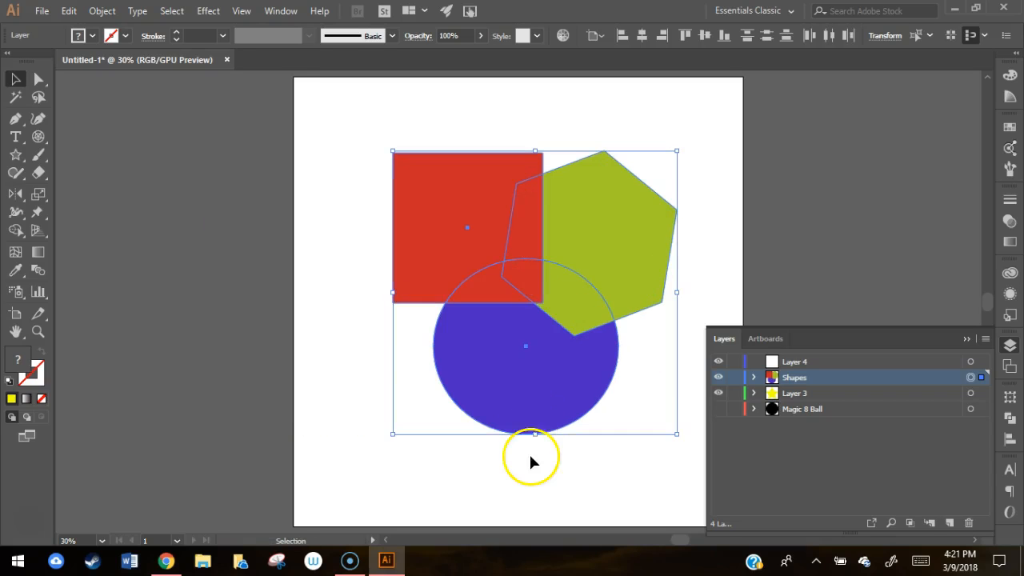
left_click(531, 462)
Step: Move Layer 3 back above the Shapes layer and rename it Star
left_click_drag(837, 393, 816, 372)
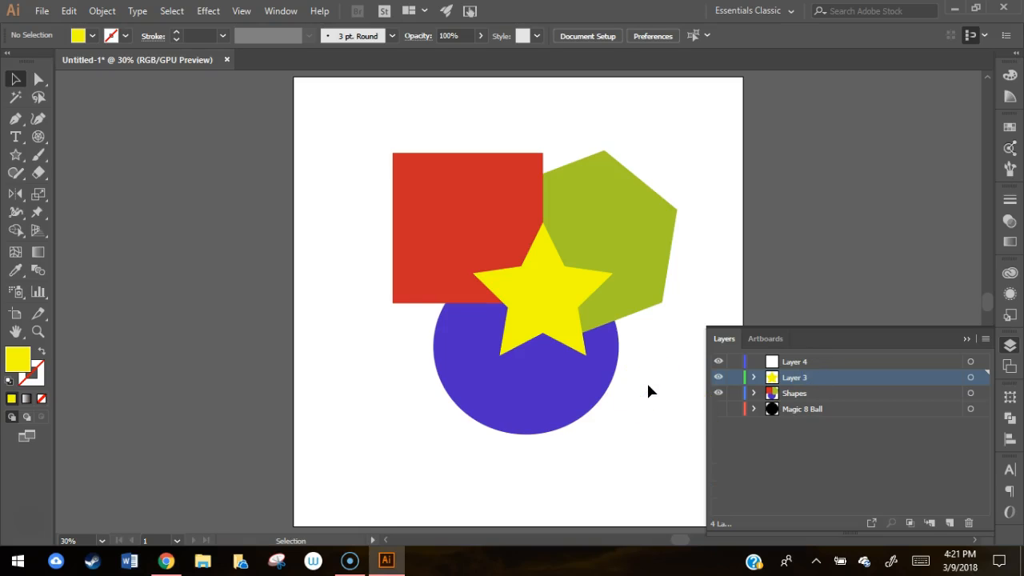
double_click(795, 378)
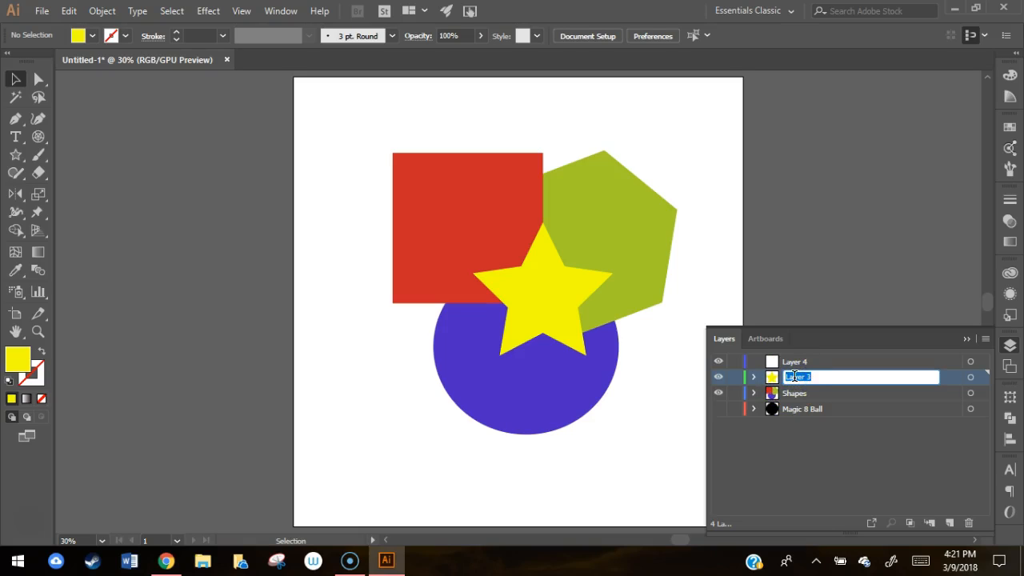
type("Star")
key("Return")
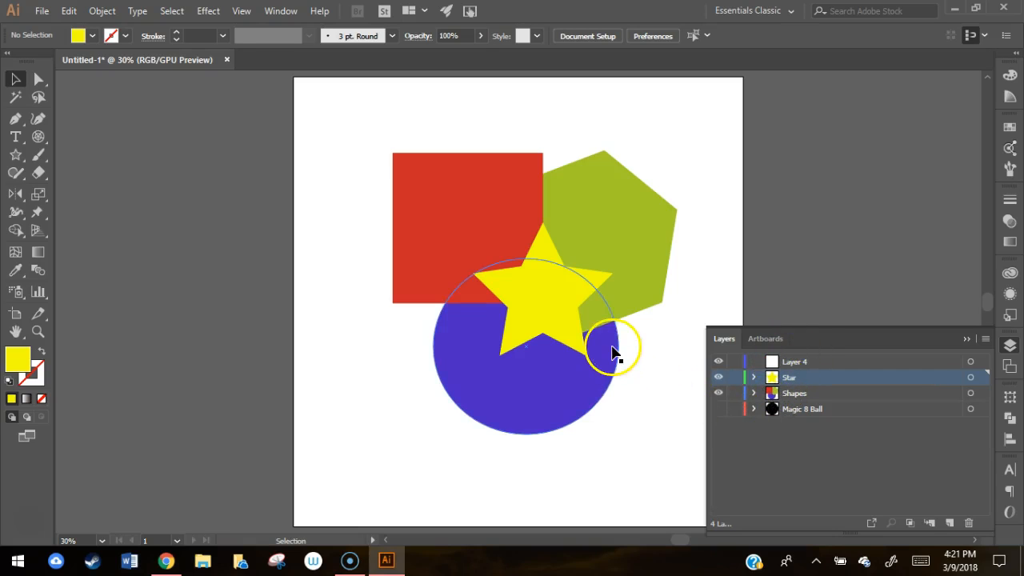
Step: Spread the blue circle, green polygon and red square away from the star, each partly beyond the artboard's edge
left_click_drag(540, 410, 359, 470)
left_click_drag(639, 235, 749, 186)
left_click_drag(482, 246, 290, 145)
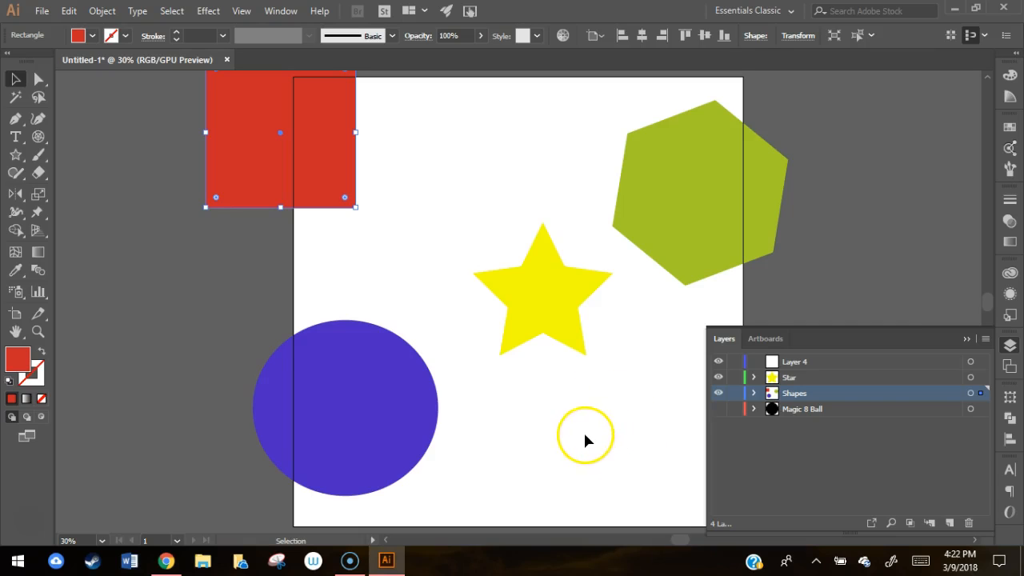
left_click(969, 396)
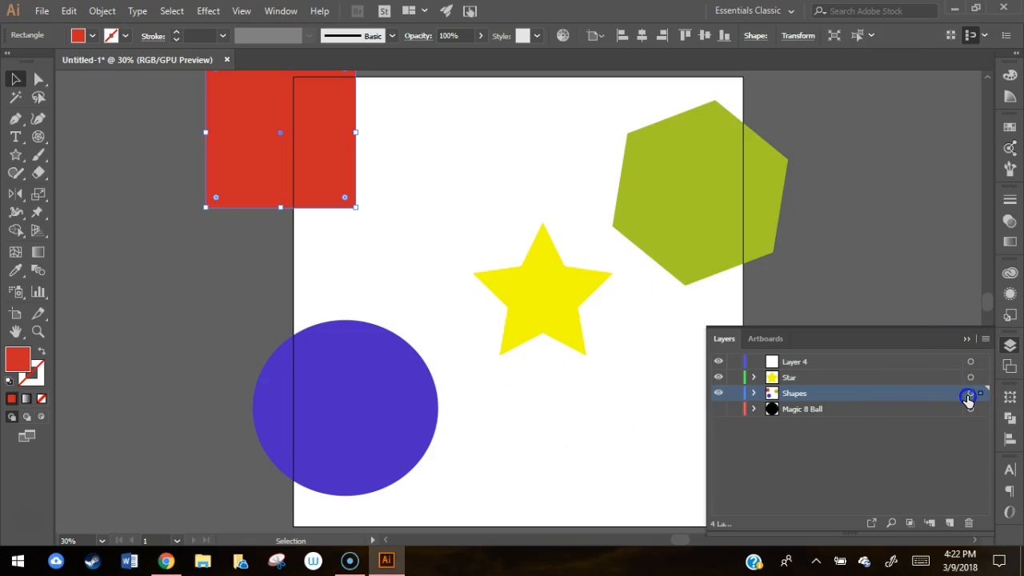
left_click(631, 425)
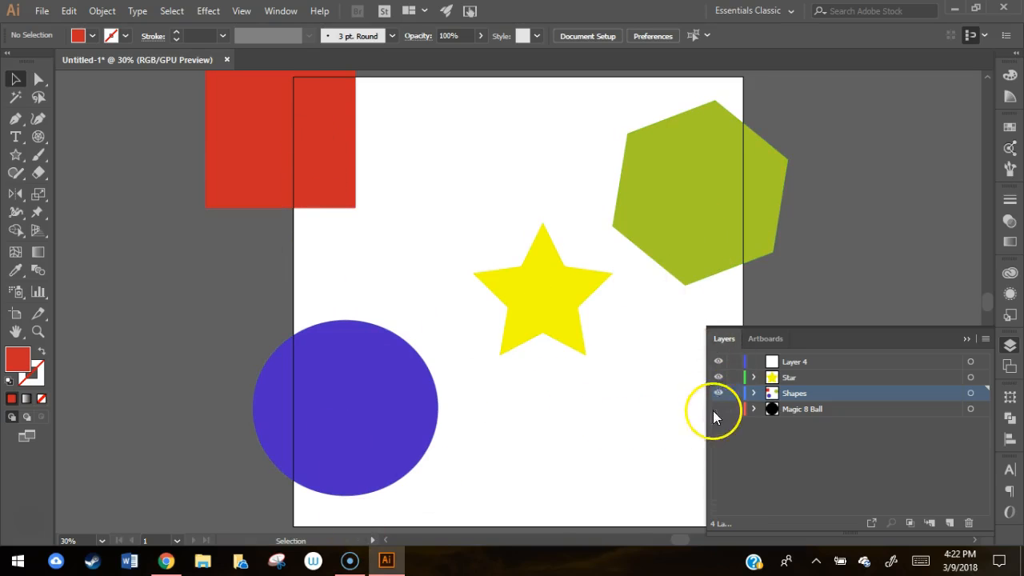
Step: Lock the Shapes layer and try selecting its shapes on the artboard
left_click(735, 393)
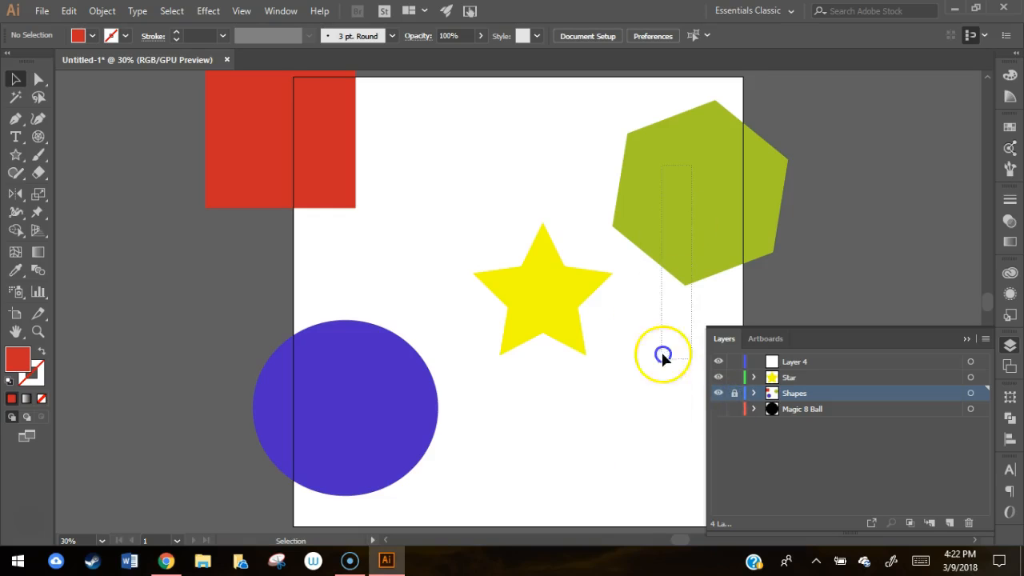
left_click(302, 207)
left_click(313, 142)
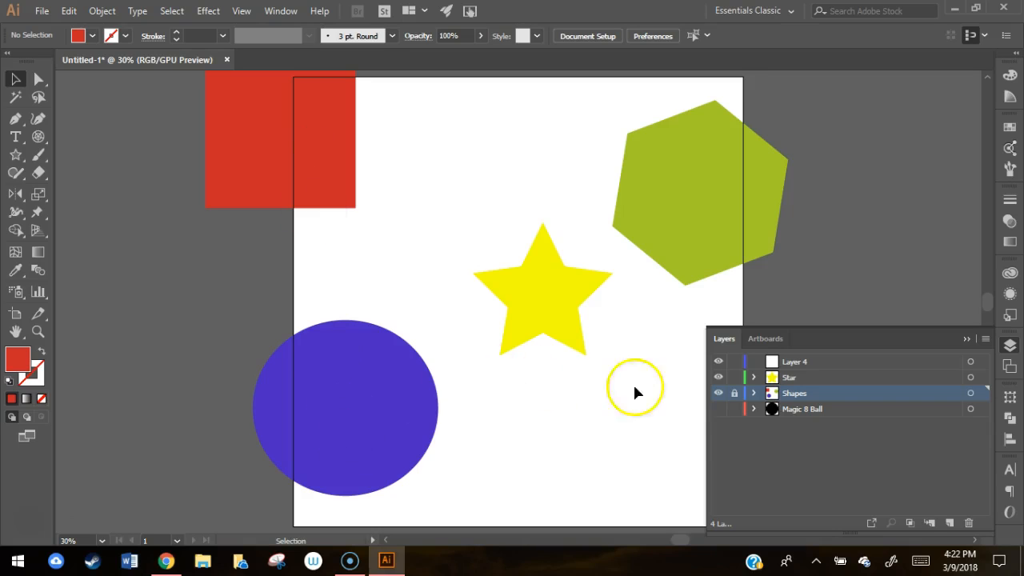
Step: Unlock the Shapes layer and test selecting the polygon, square and circle individually
left_click(735, 394)
left_click(681, 164)
left_click(301, 158)
left_click(366, 425)
left_click(490, 406)
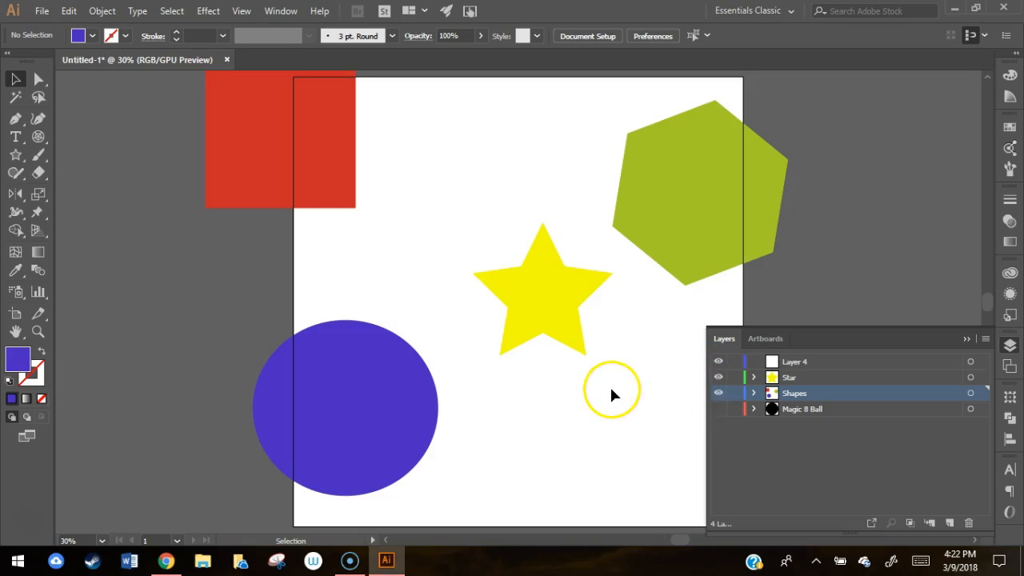
Step: Hide the Shapes and Star layers and show the Magic 8 Ball layer
left_click(717, 400)
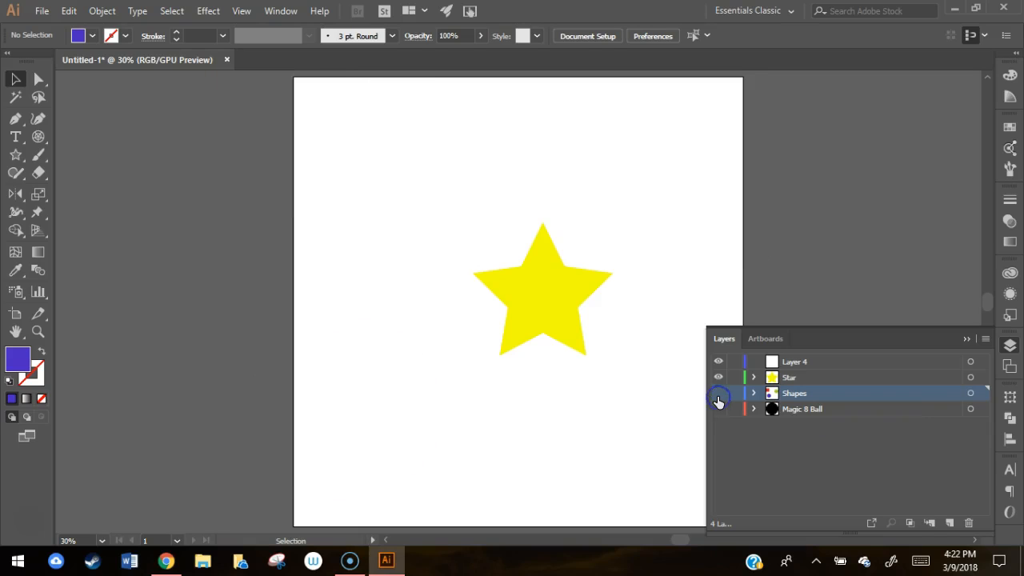
left_click(718, 400)
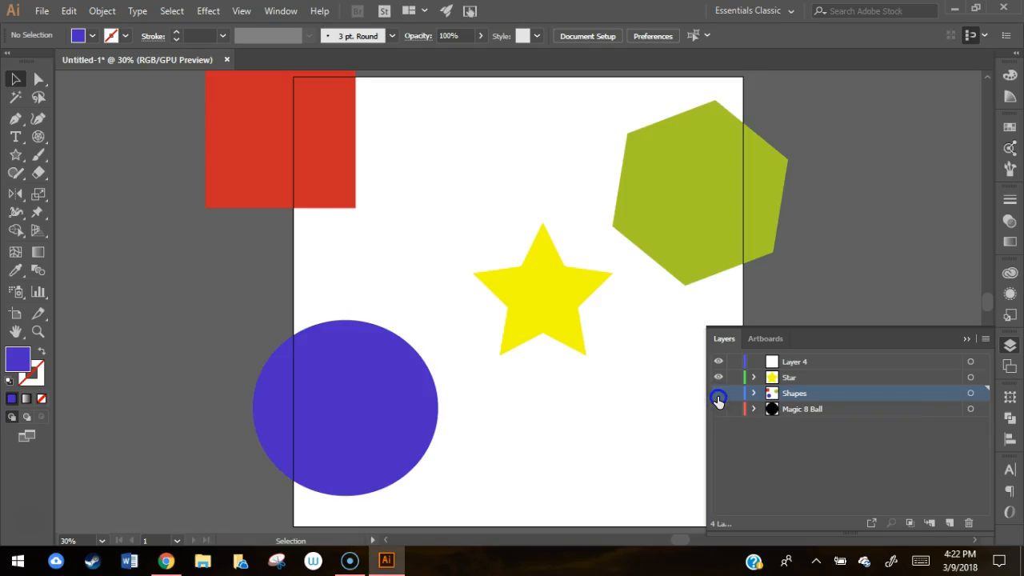
left_click(717, 400)
left_click(718, 399)
left_click(718, 397)
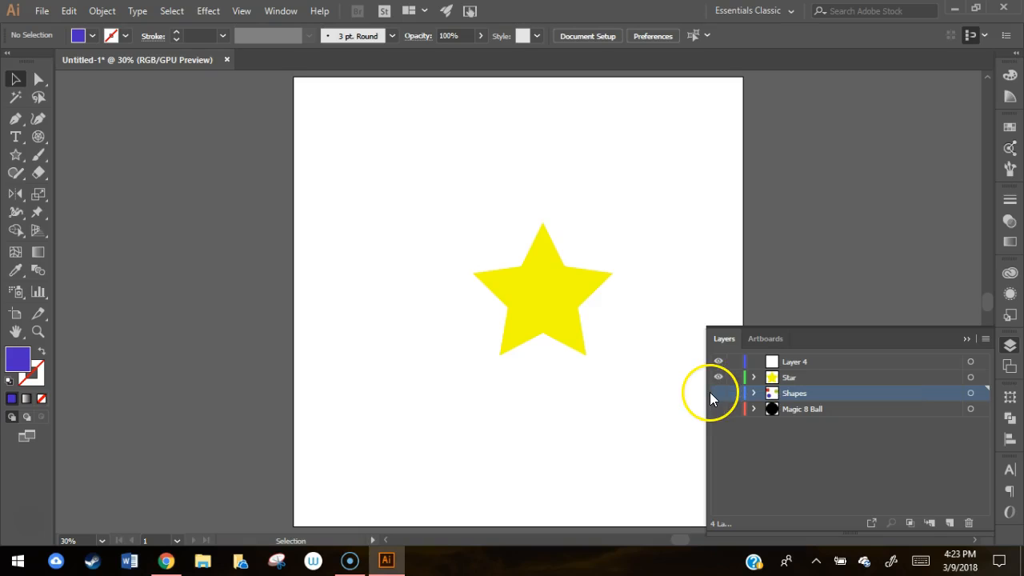
left_click(718, 378)
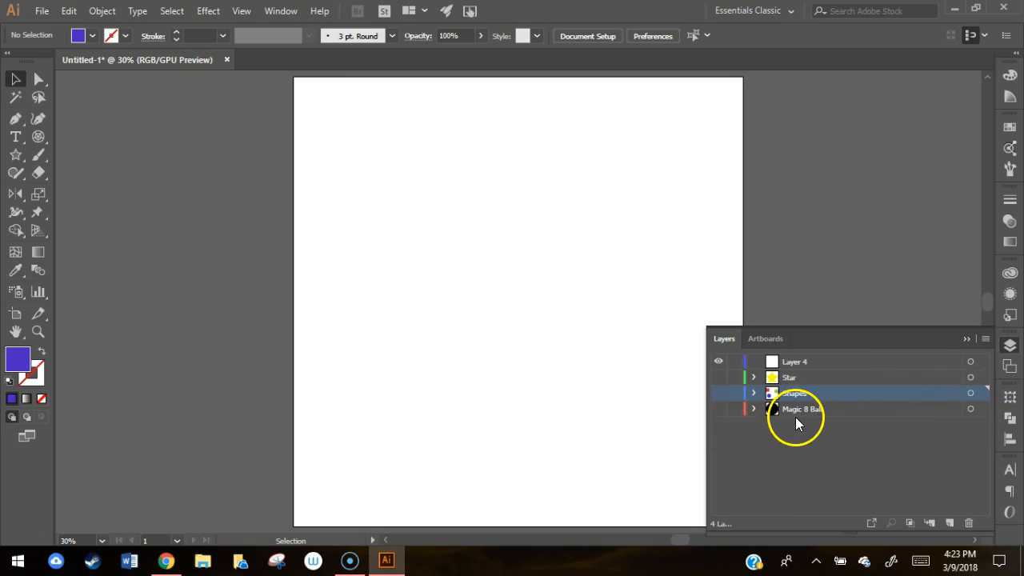
left_click(719, 410)
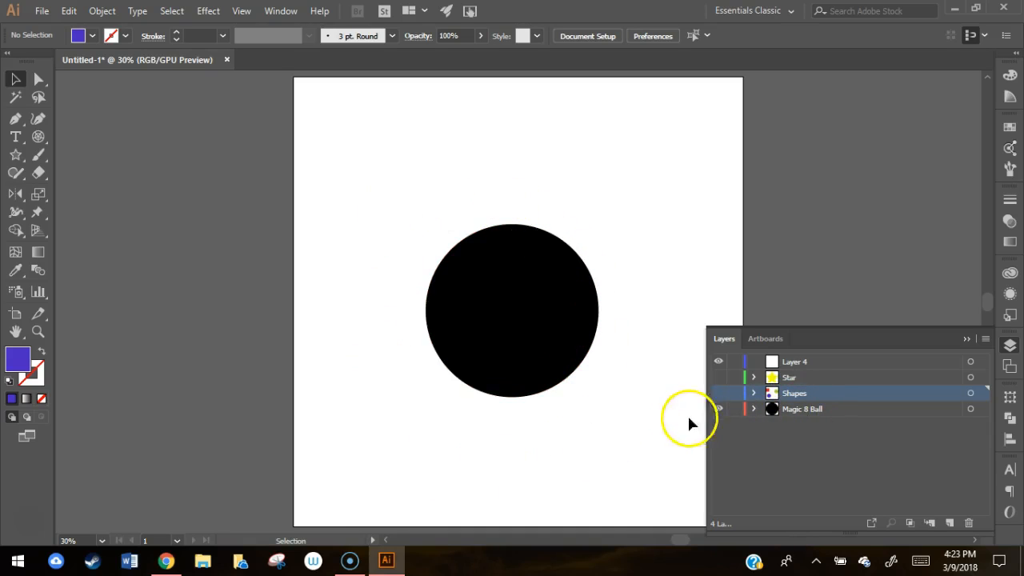
Step: Expand the Magic 8 Ball layer and send its black ellipse backward below the white ellipse and the 8
left_click(755, 409)
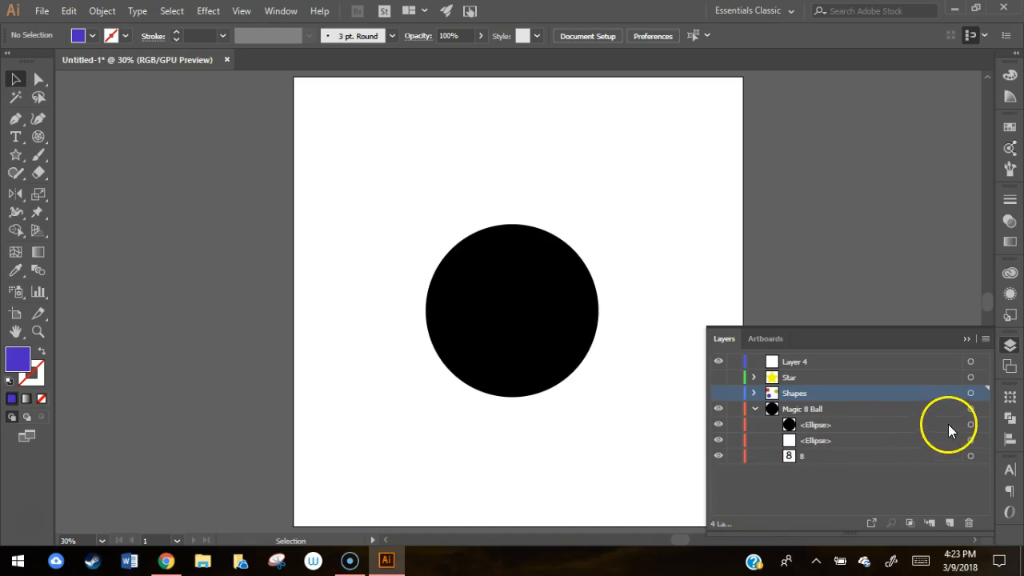
left_click(971, 425)
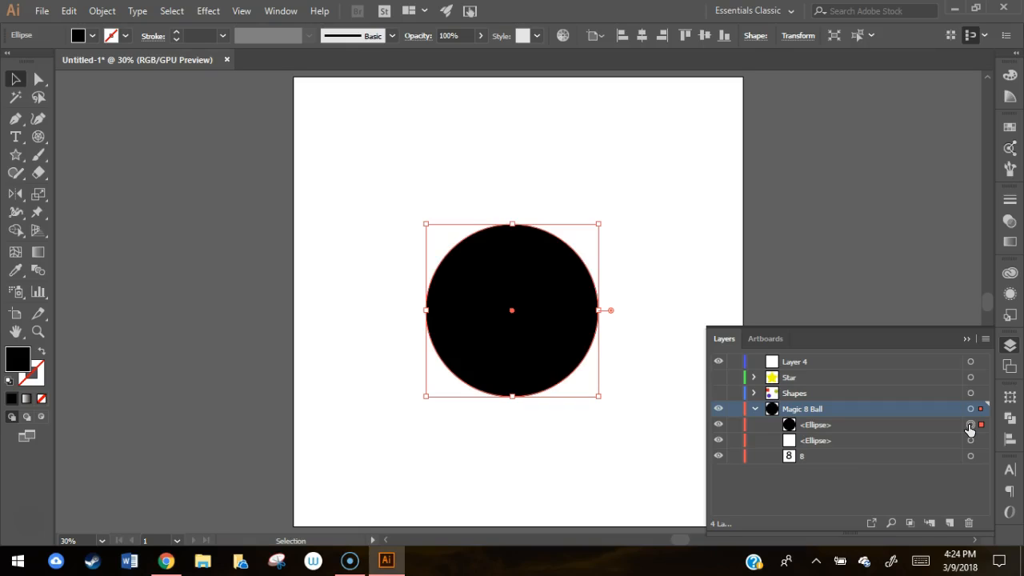
key("ctrl+bracketleft")
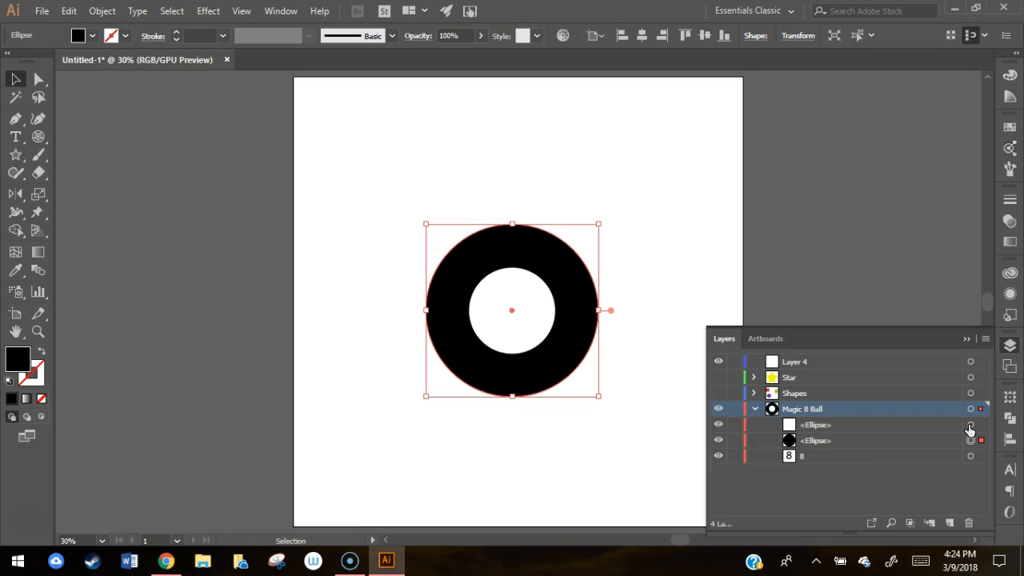
key("ctrl+bracketleft")
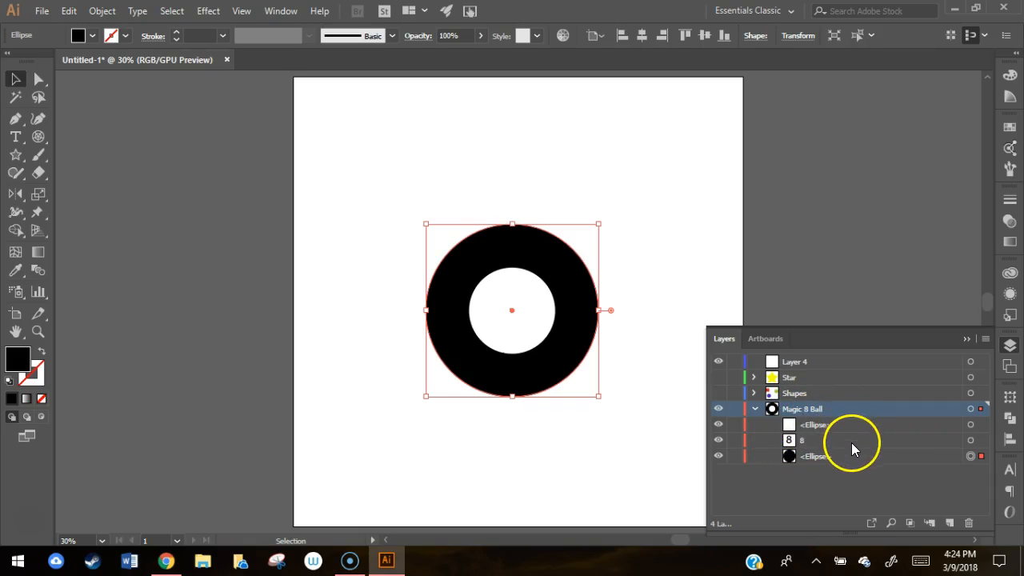
Step: Bring the 8 text to the front, above the white ellipse in the Magic 8 Ball layer
left_click(971, 440)
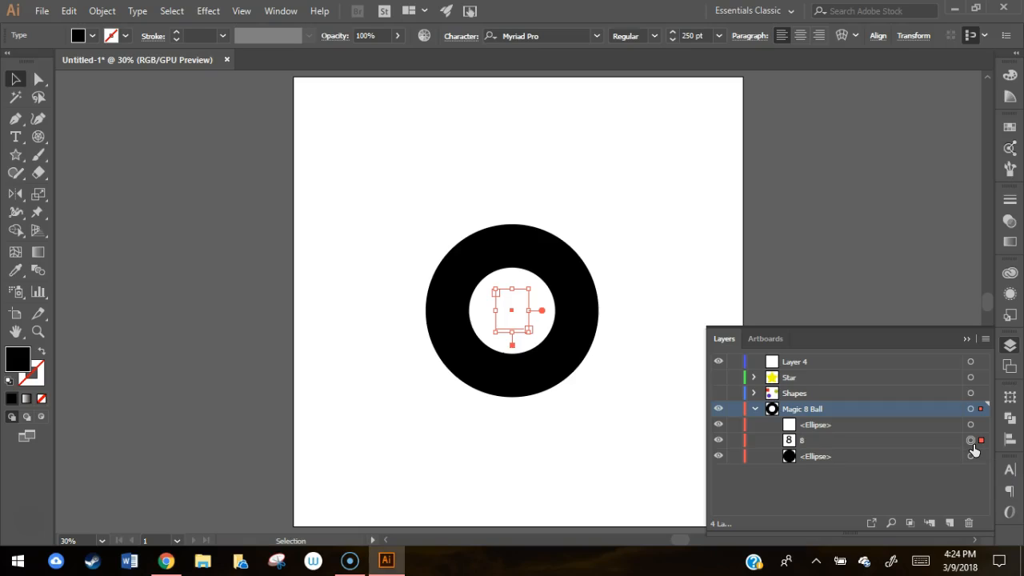
key("ctrl+shift+bracketright")
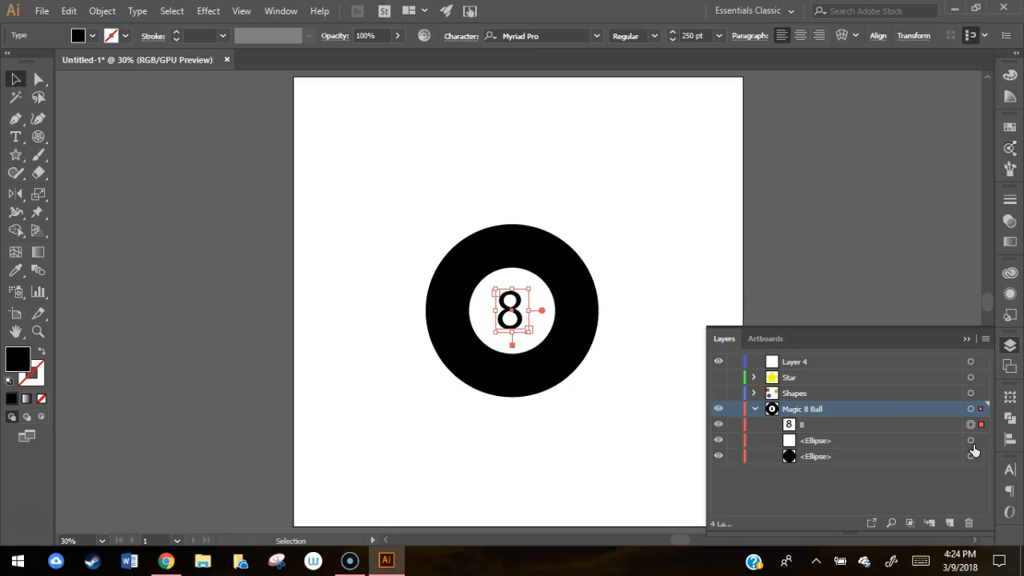
left_click(691, 299)
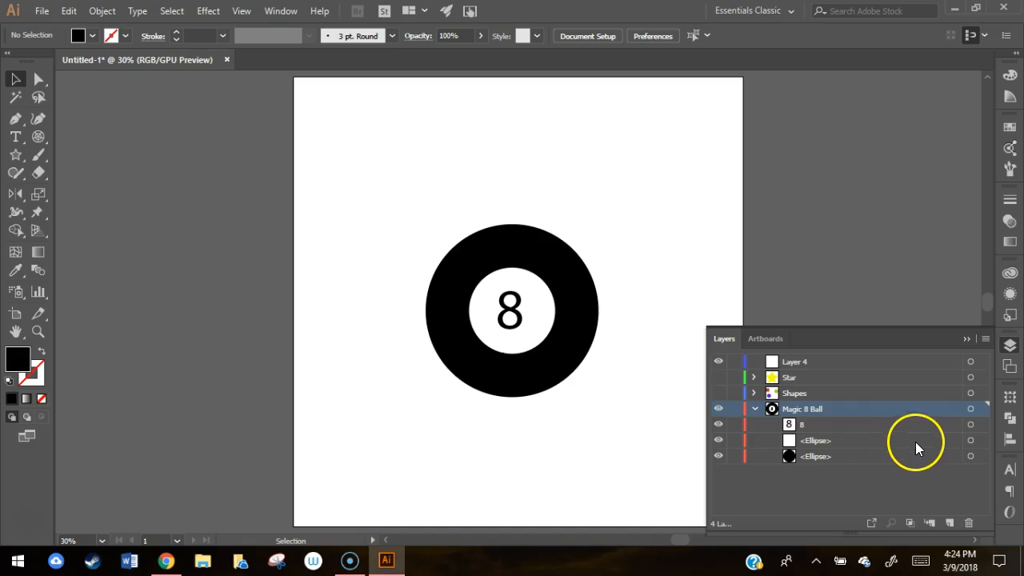
Step: Select the white ellipse, the black ellipse and the 8 one by one through the layer contents, and deselect
left_click(971, 440)
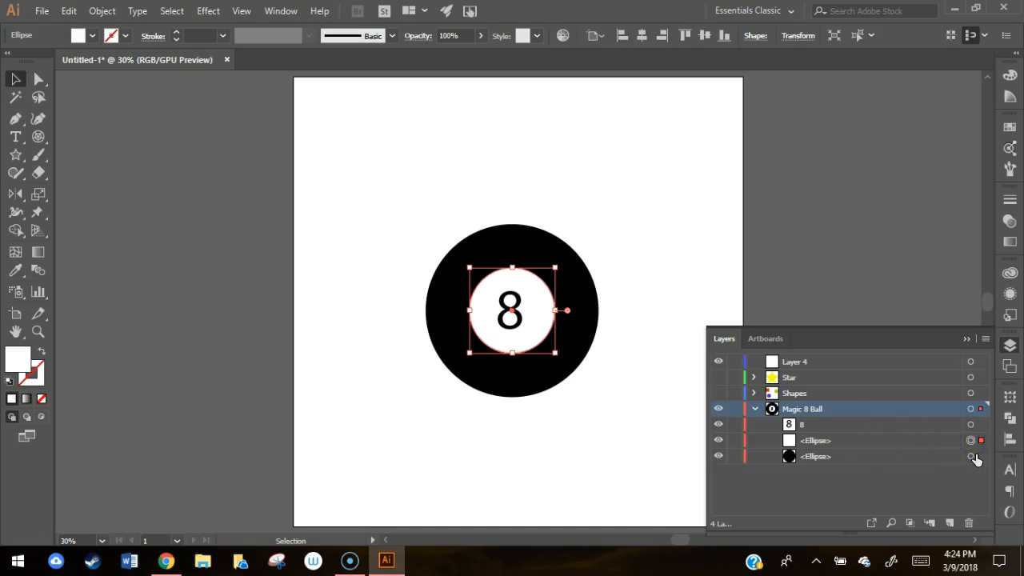
left_click(972, 456)
left_click(972, 424)
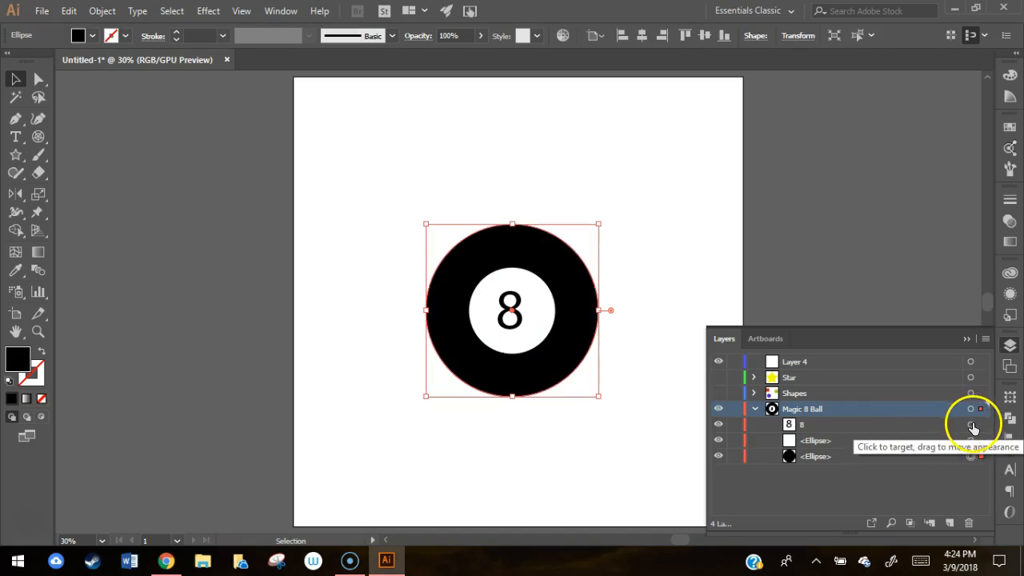
left_click(754, 296)
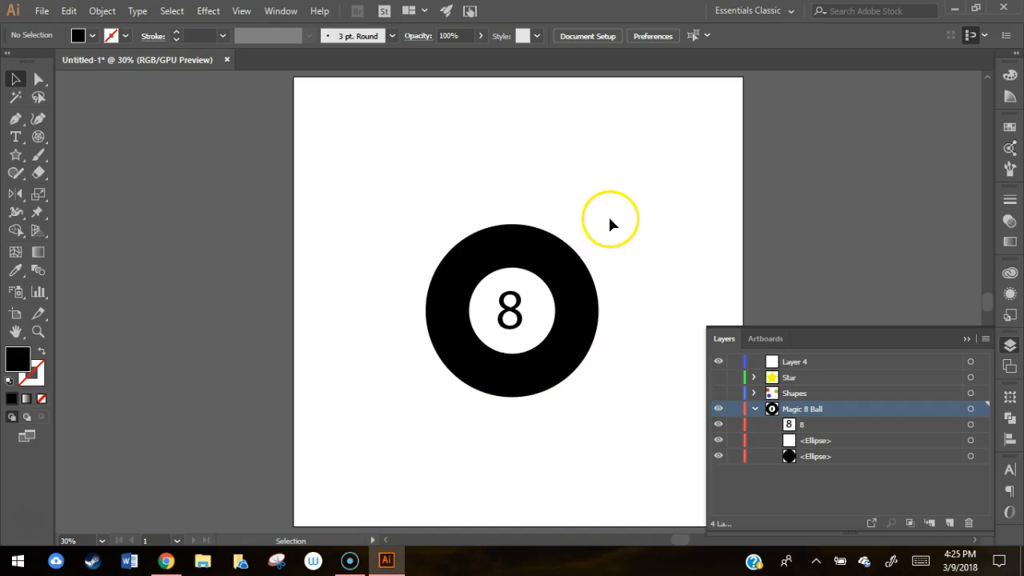
Step: Group the black ellipse, the white ellipse and the 8 of the Magic 8 Ball
left_click_drag(615, 198, 409, 427)
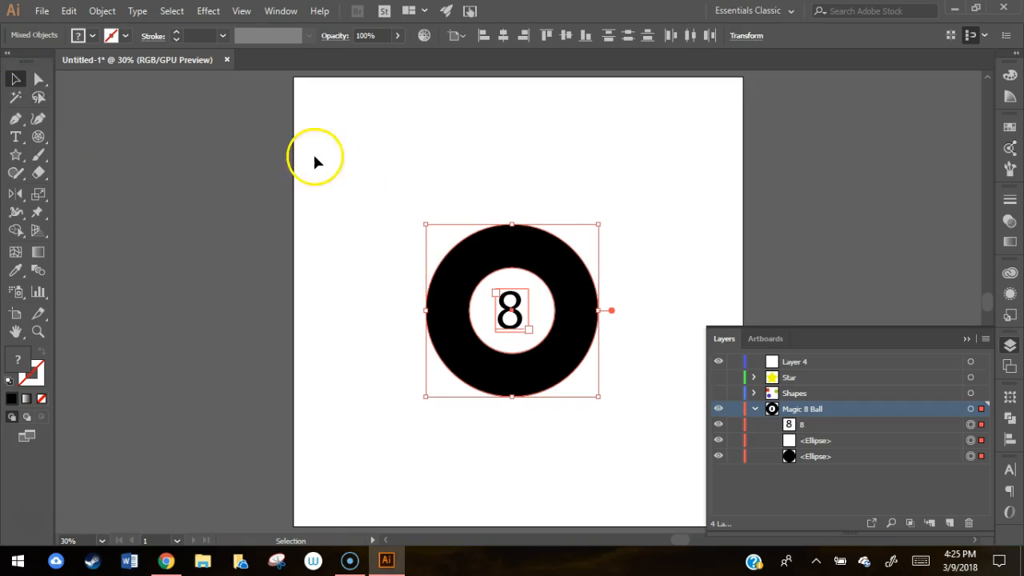
left_click(101, 11)
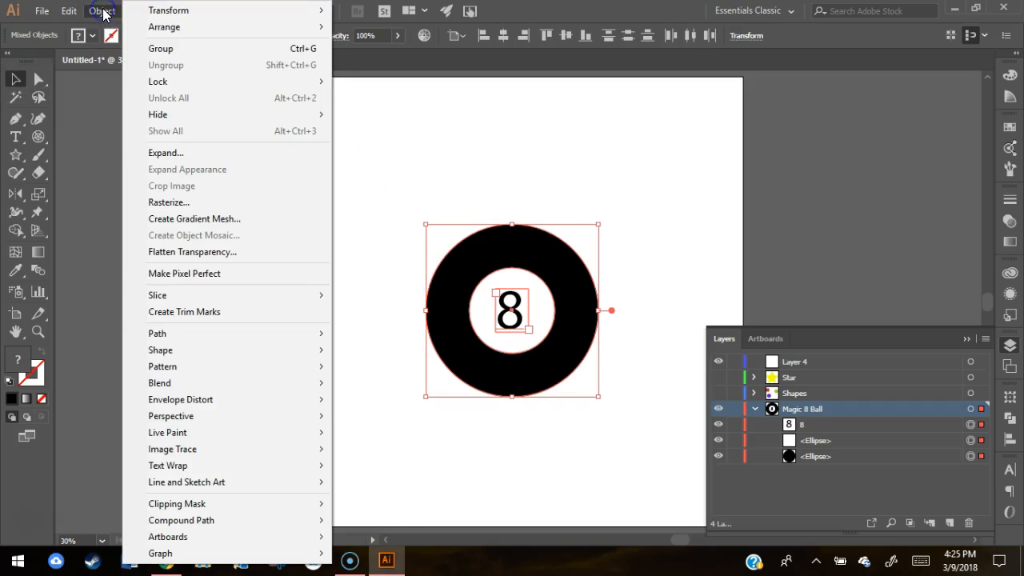
left_click(160, 51)
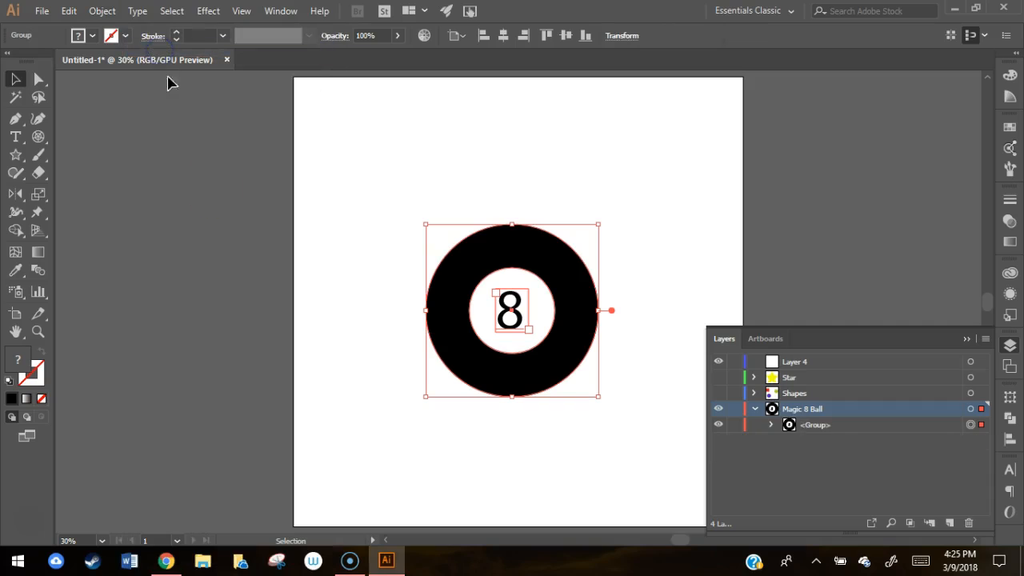
left_click(322, 363)
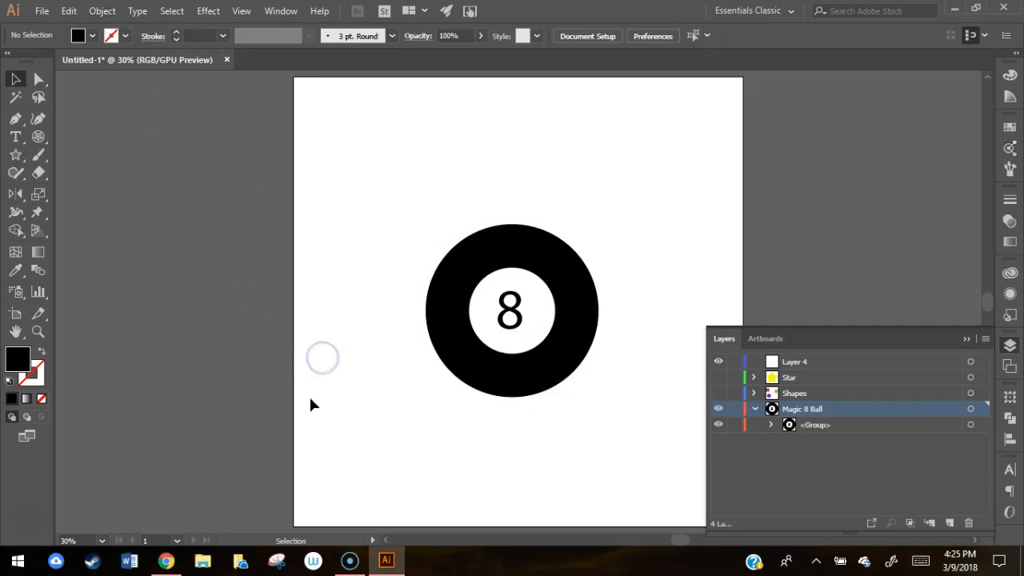
Step: Select the Magic 8 Ball group on the artboard and move it slightly as one object
left_click(512, 392)
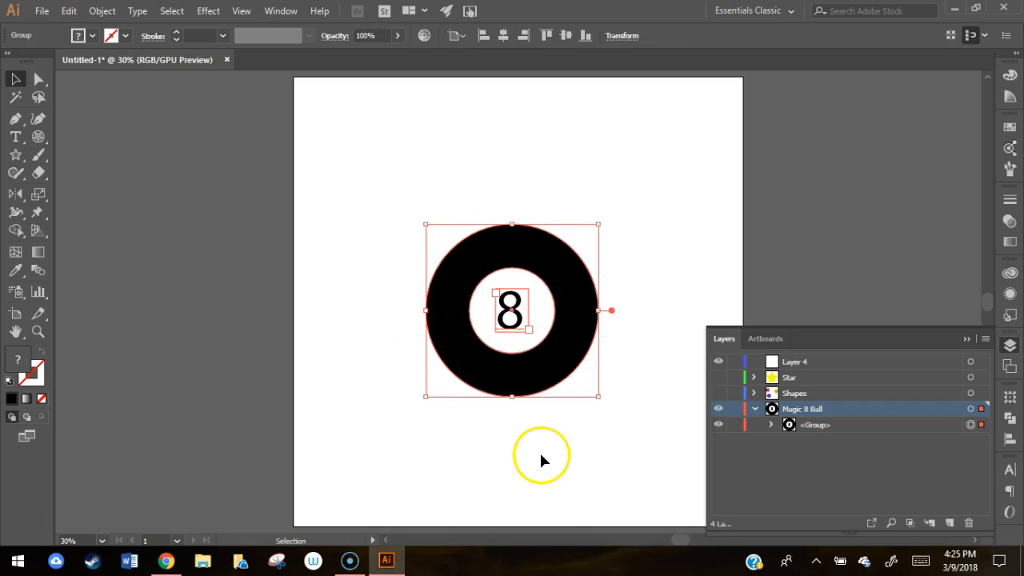
left_click_drag(567, 357, 577, 396)
left_click(587, 456)
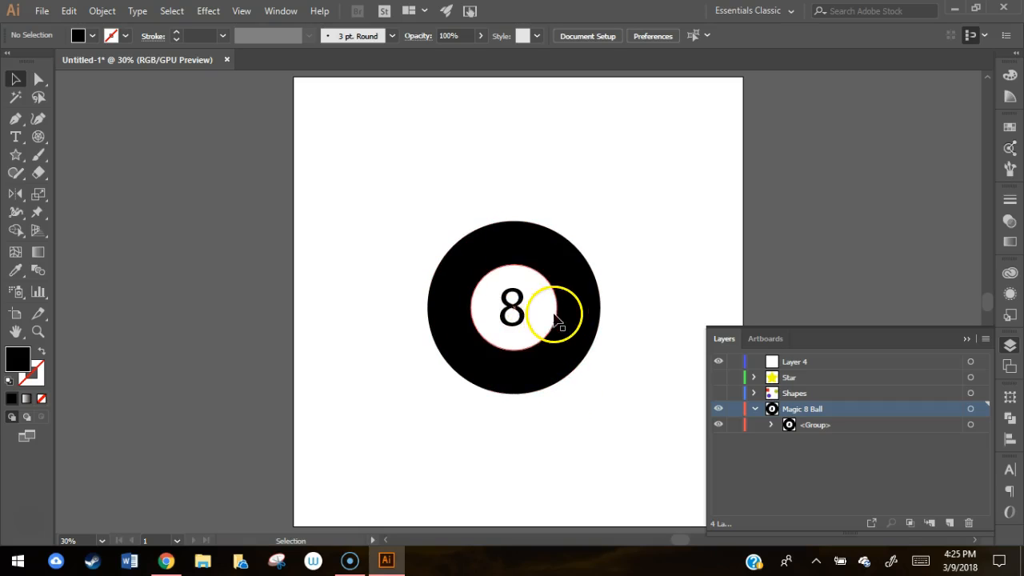
Step: Expand the group in the Magic 8 Ball layer and select its ellipses and the 8 individually
left_click(770, 425)
left_click(970, 456)
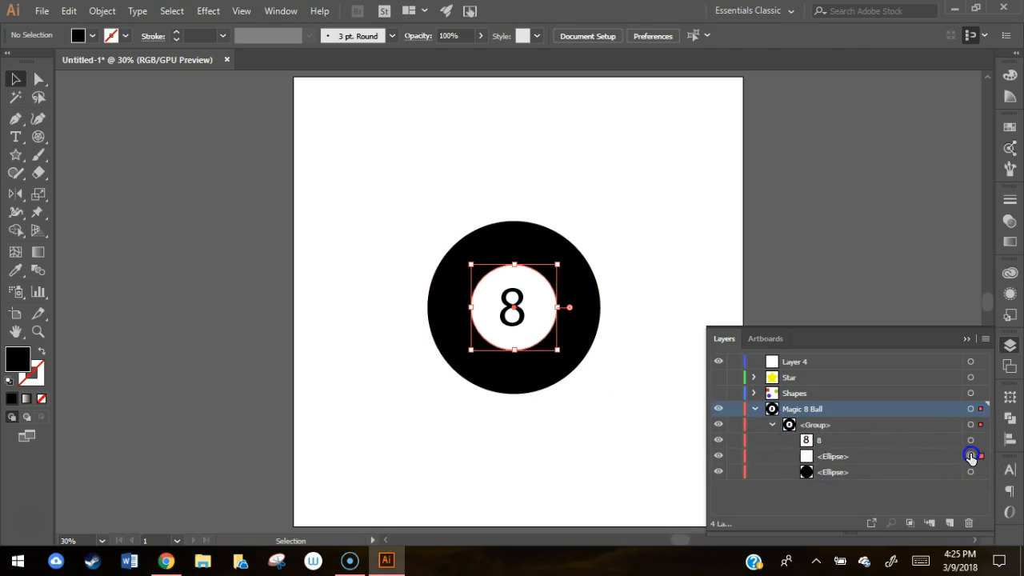
left_click(971, 441)
left_click(971, 472)
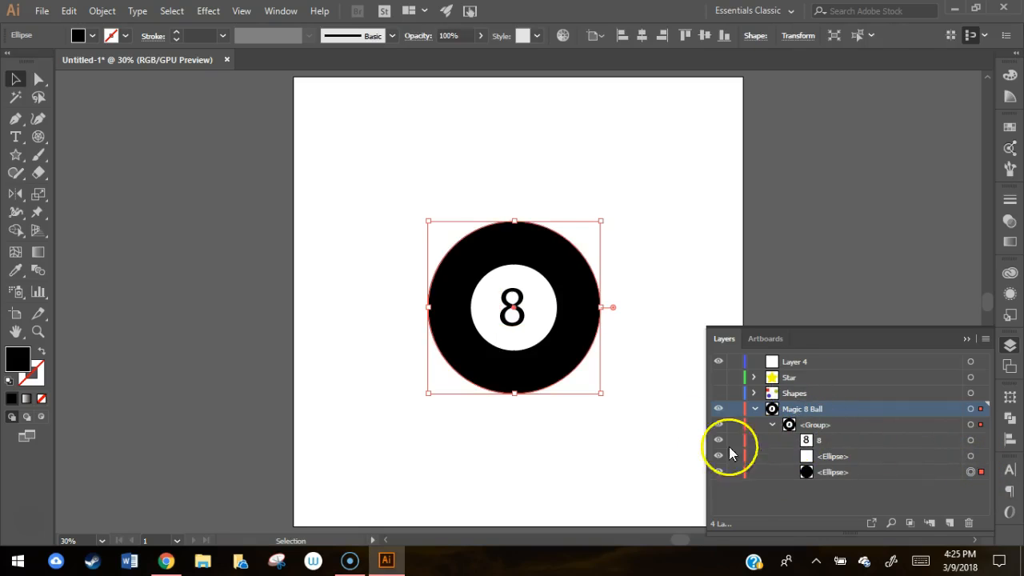
left_click(656, 413)
Step: Try moving the white ellipse on its own inside the group with the Direct Selection tool
left_click(38, 81)
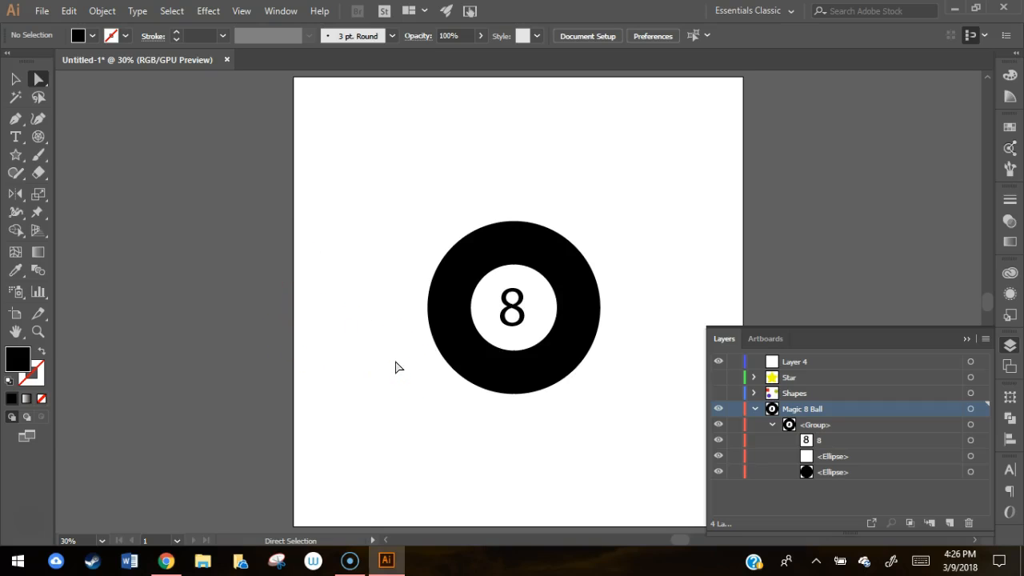
mouse_move(513, 346)
left_mouse_down()
mouse_move(466, 347)
mouse_move(541, 330)
mouse_move(523, 338)
mouse_move(530, 345)
mouse_move(528, 336)
left_mouse_up()
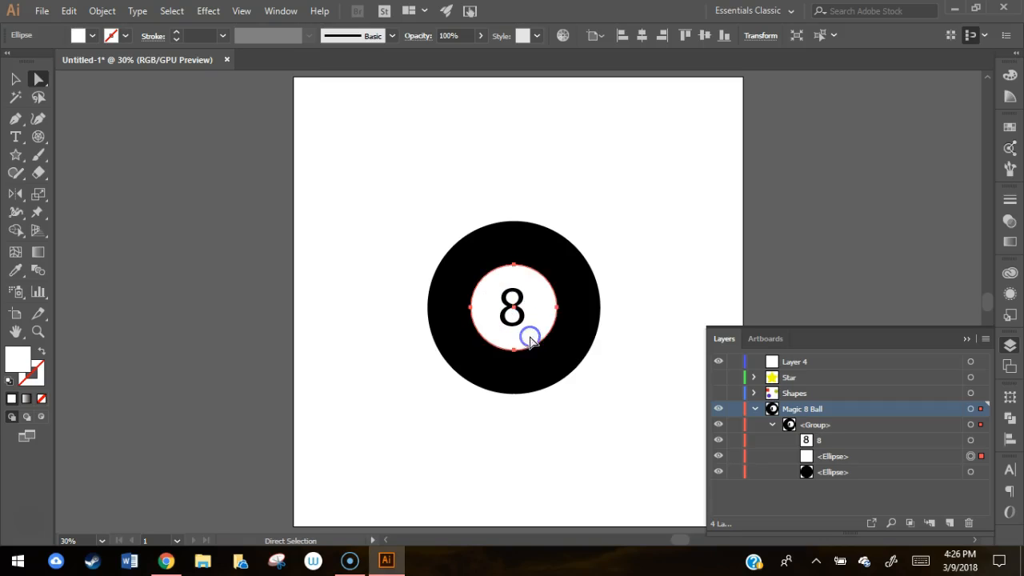
left_click(525, 453)
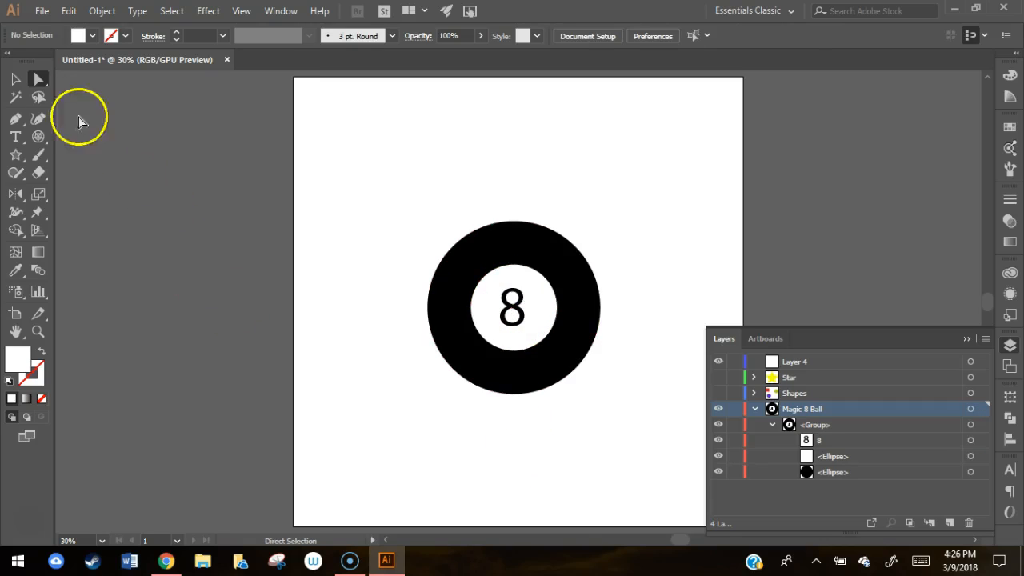
Step: Isolate the group's white ellipse with the Selection tool, try moving it, and exit isolation mode
left_click(15, 78)
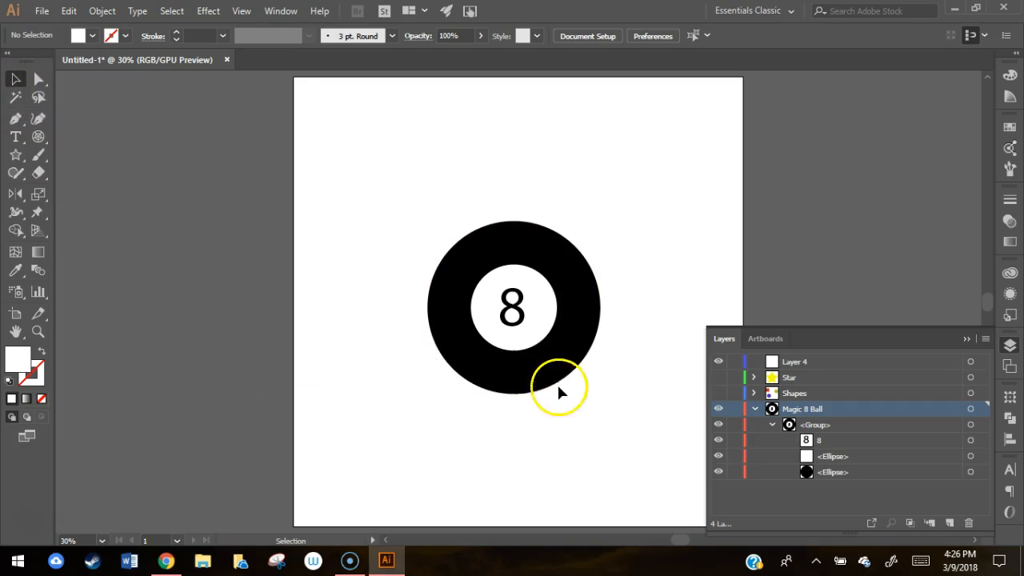
left_click(530, 367)
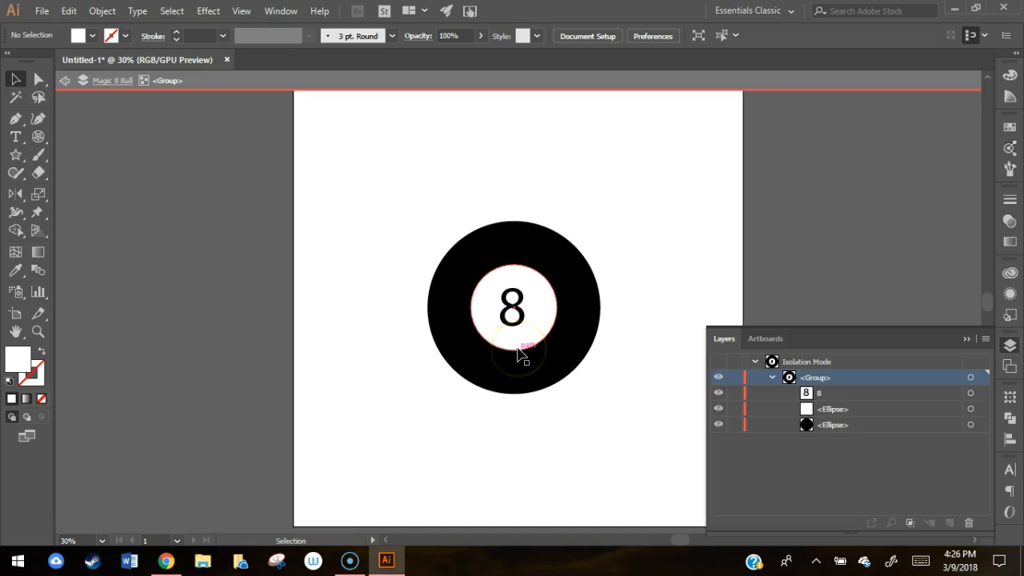
double_click(518, 353)
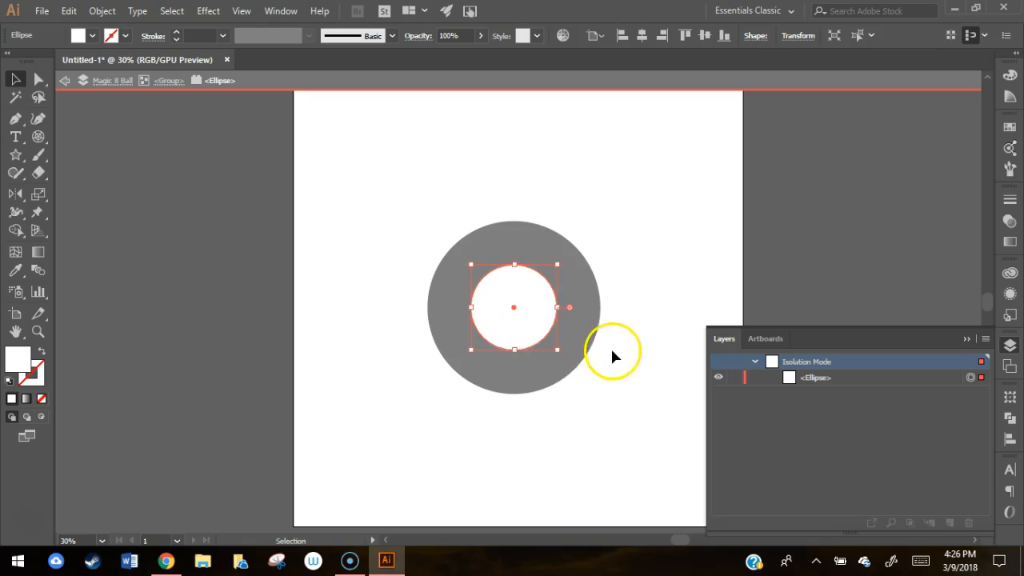
mouse_move(532, 298)
left_mouse_down()
mouse_move(521, 251)
mouse_move(568, 327)
mouse_move(521, 293)
mouse_move(539, 296)
mouse_move(533, 289)
left_mouse_up()
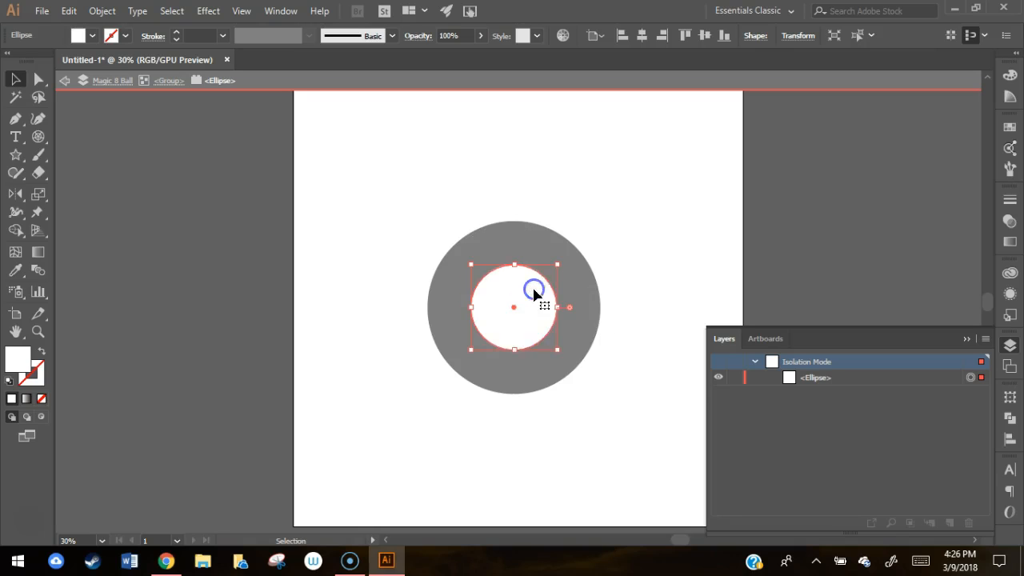
double_click(355, 215)
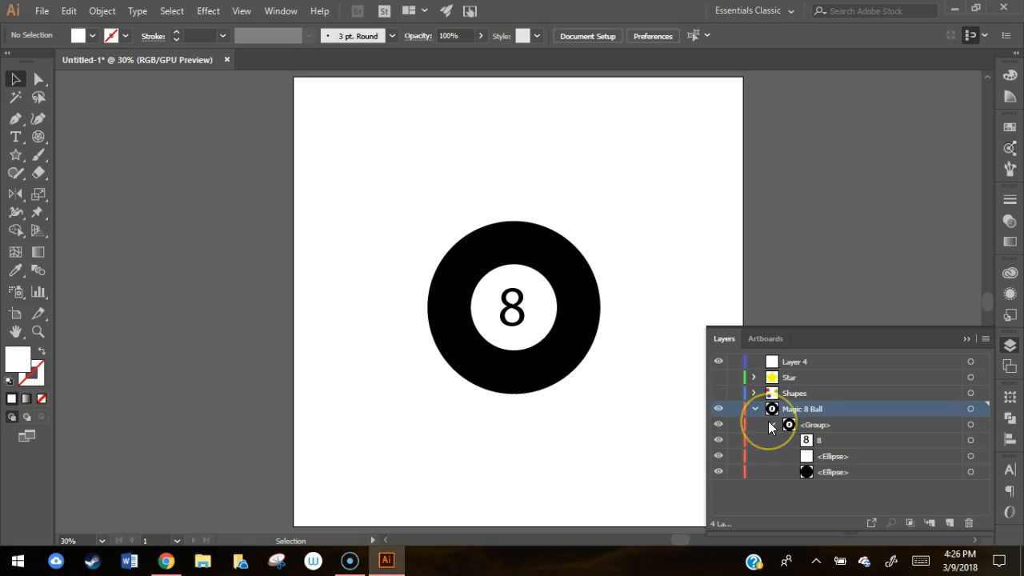
Step: Create a new sublayer inside the Magic 8 Ball layer, above the group
left_click(934, 526)
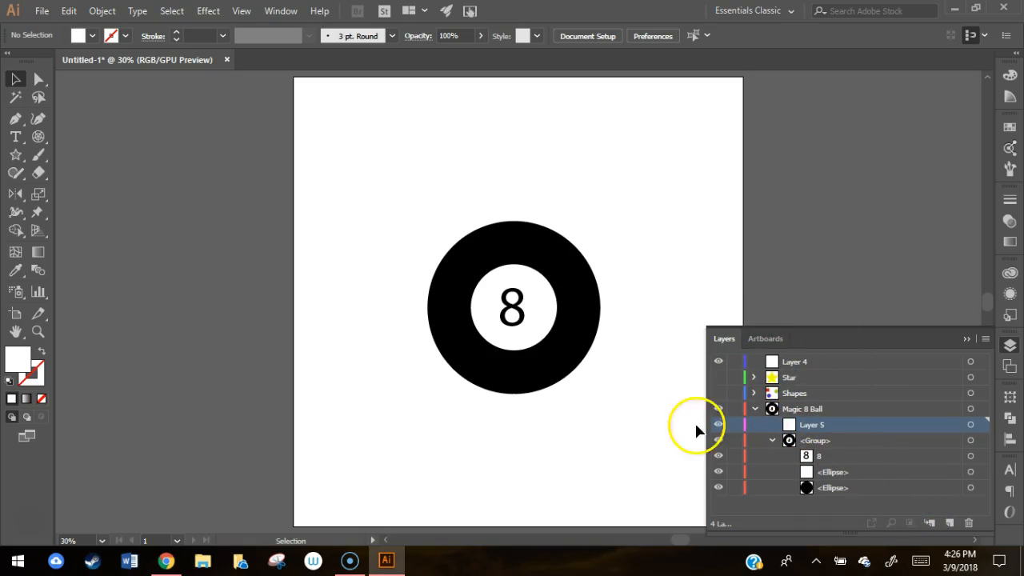
left_click(597, 195)
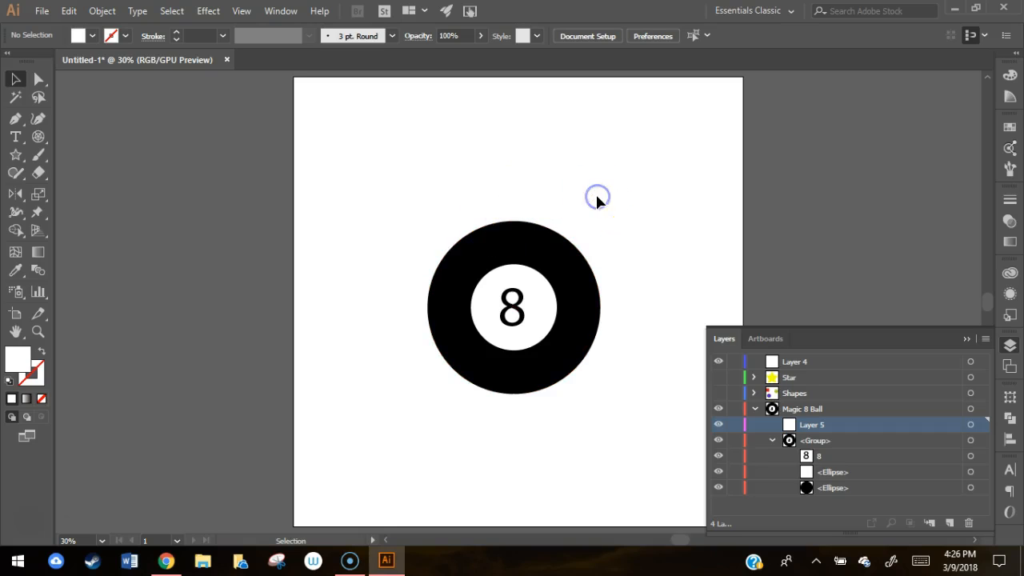